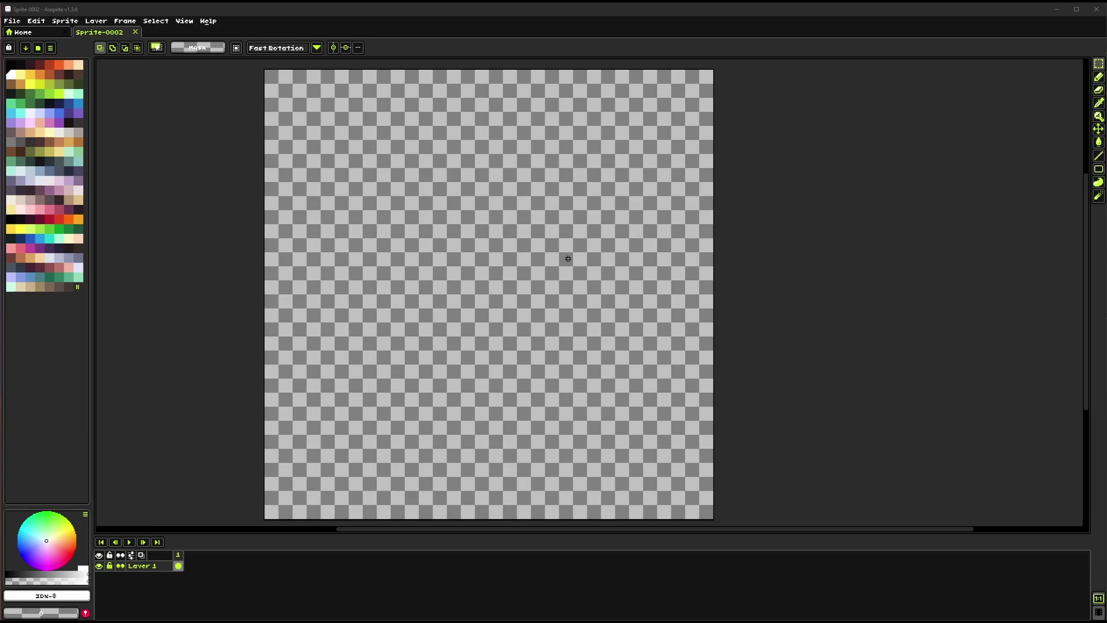
Select a square region four checker cells wide and high in the canvas's upper-left corner.
drag(485, 236, 518, 294)
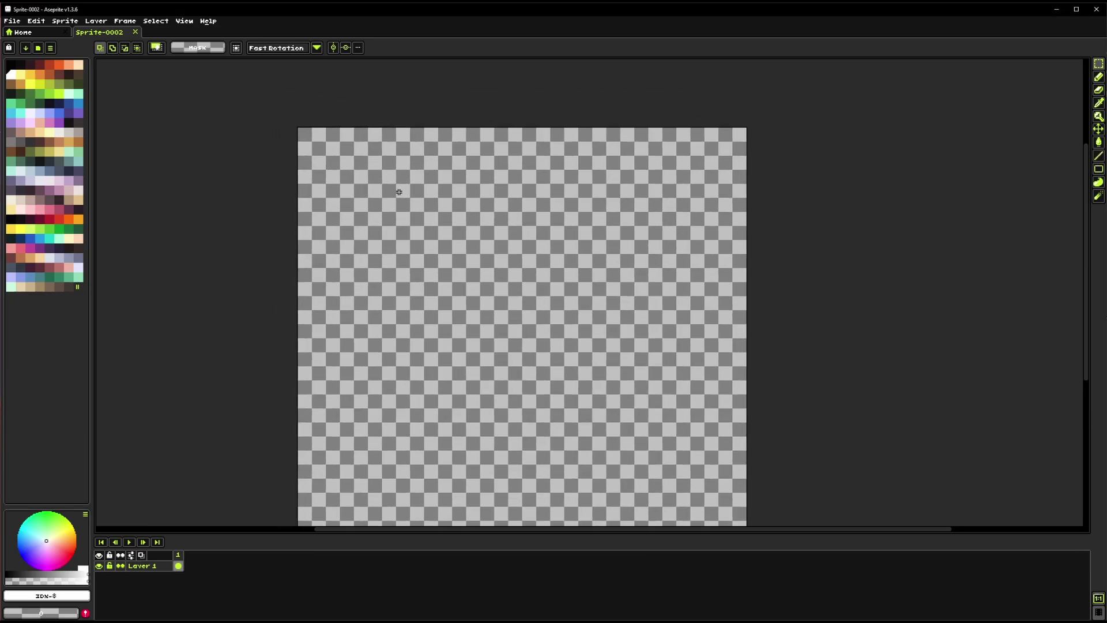
scroll(307, 144, up, 3)
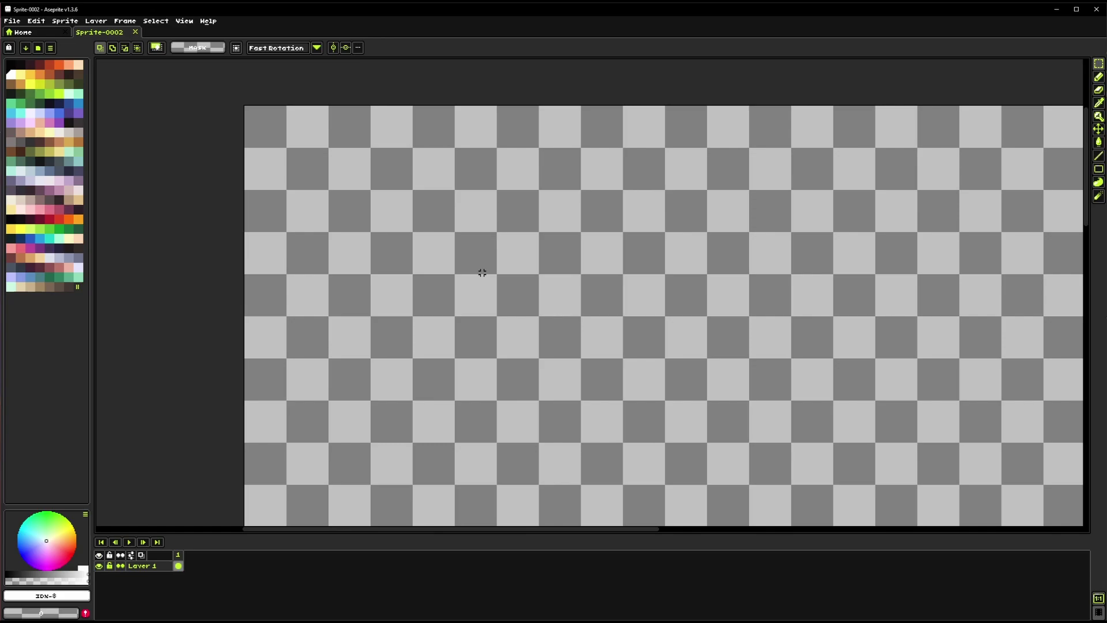
drag(435, 301, 464, 318)
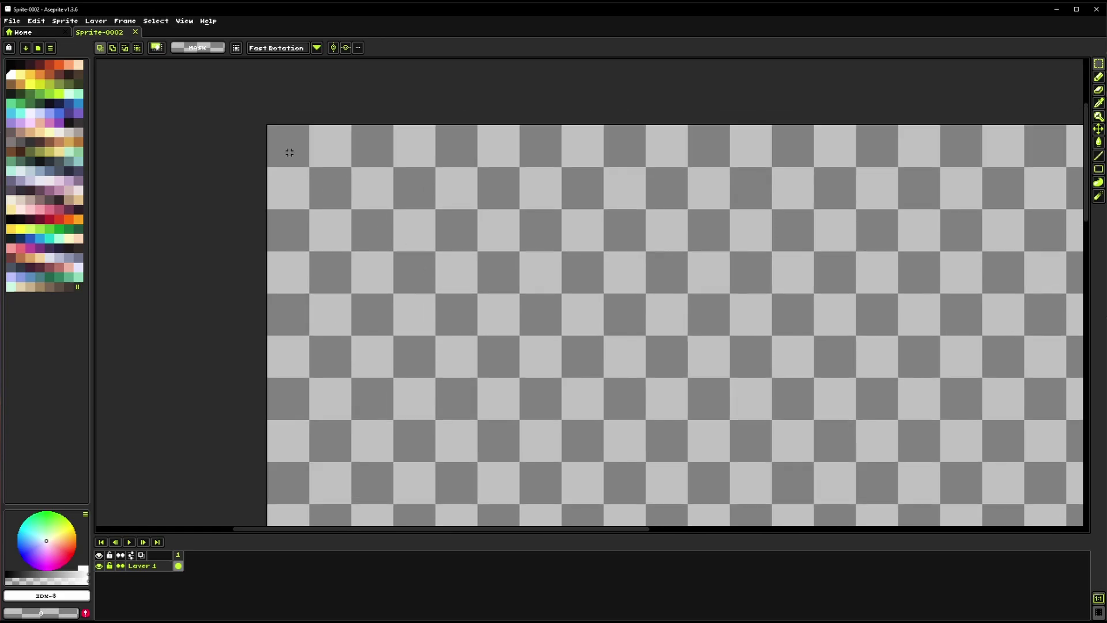
drag(290, 152, 438, 292)
scroll(333, 196, up, 2)
scroll(410, 275, up, 1)
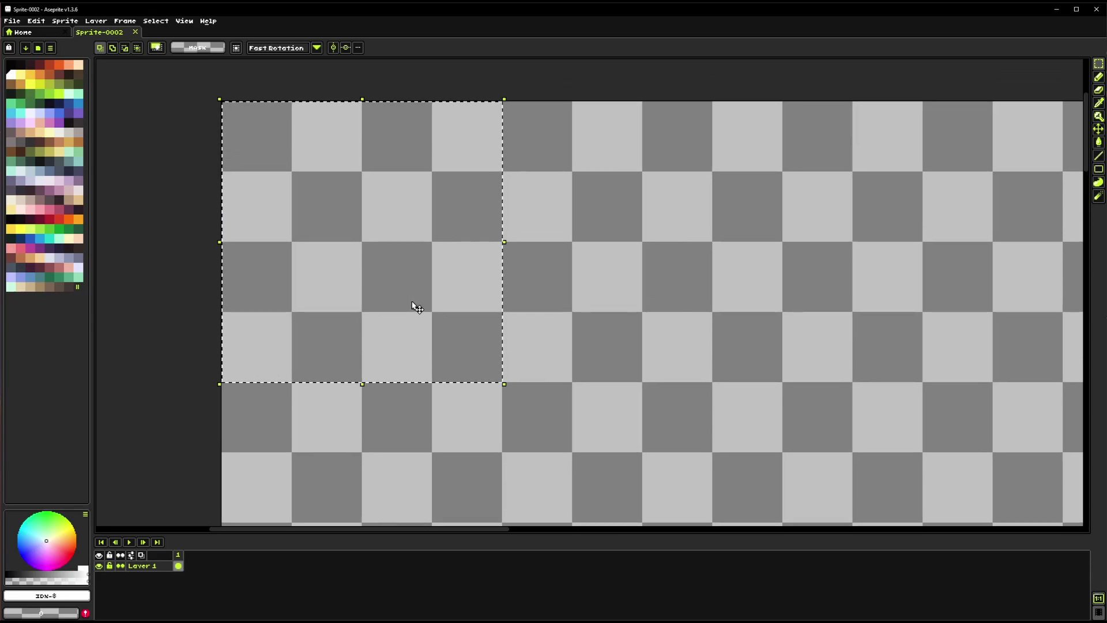
Open Text to Image generation with the existing raven prompt and set the number of generations to 1.
key(shift+t)
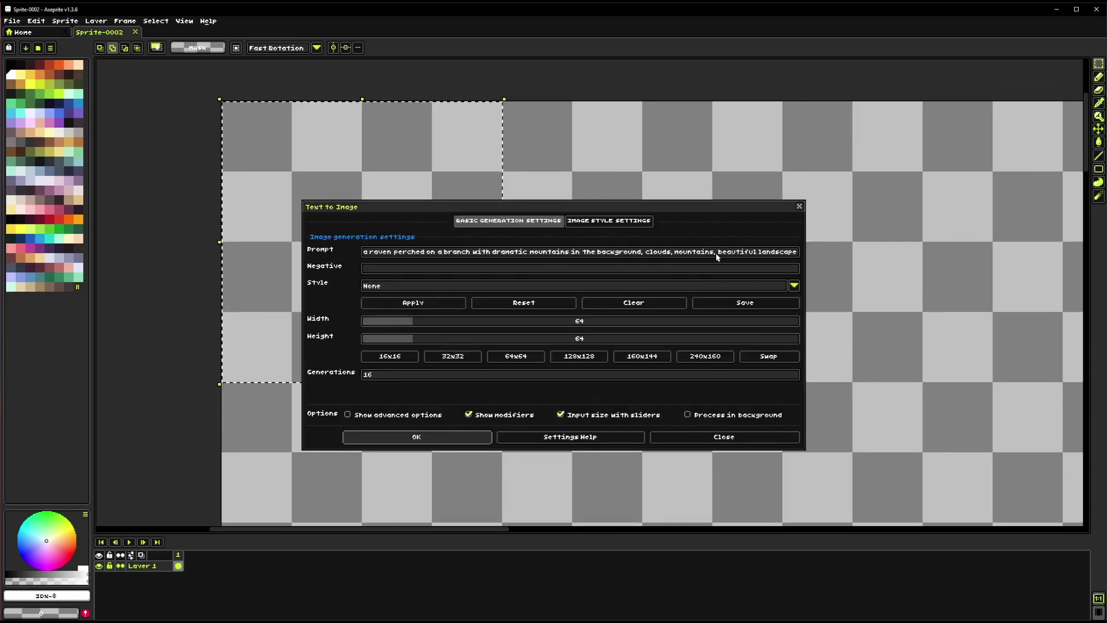
drag(716, 254, 692, 253)
click(375, 253)
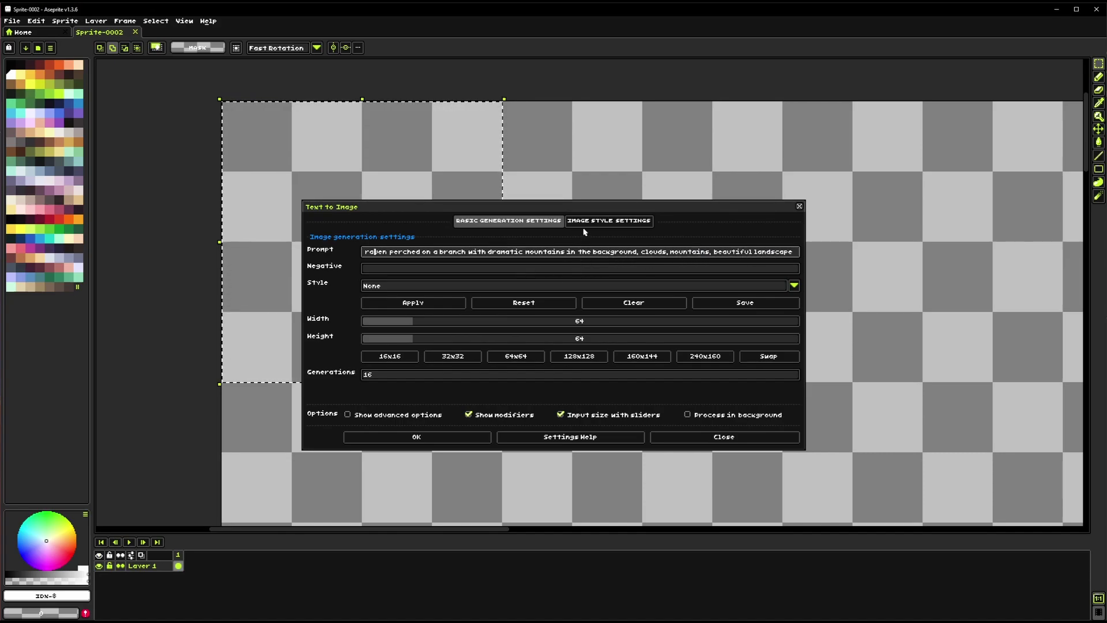
click(383, 376)
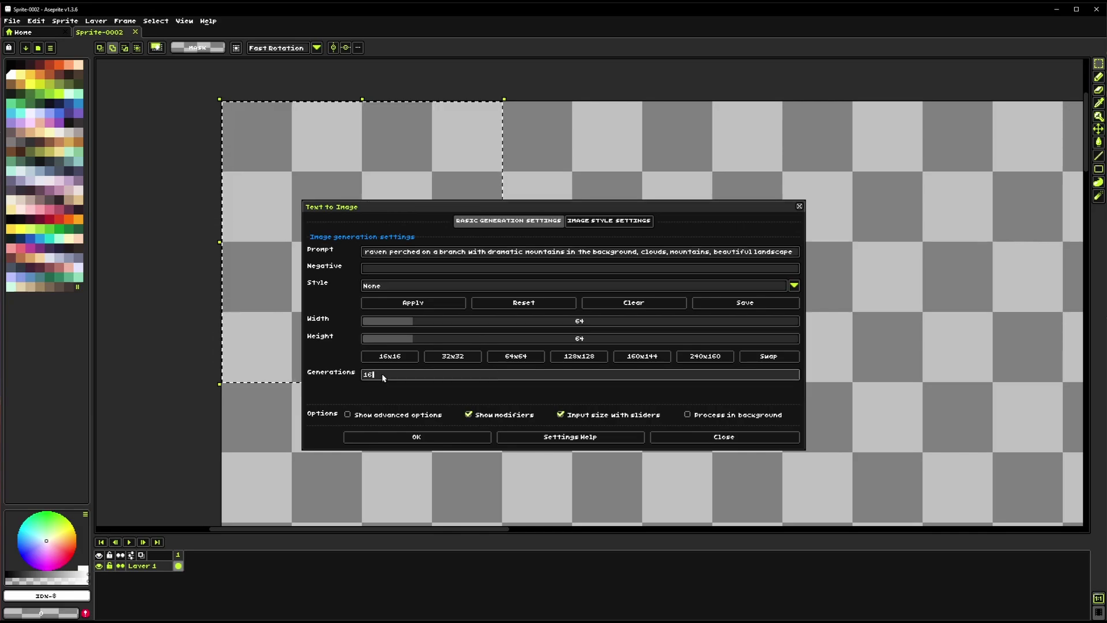
Examine the image style settings, including the available modifiers and the Strong text guidance option.
click(616, 223)
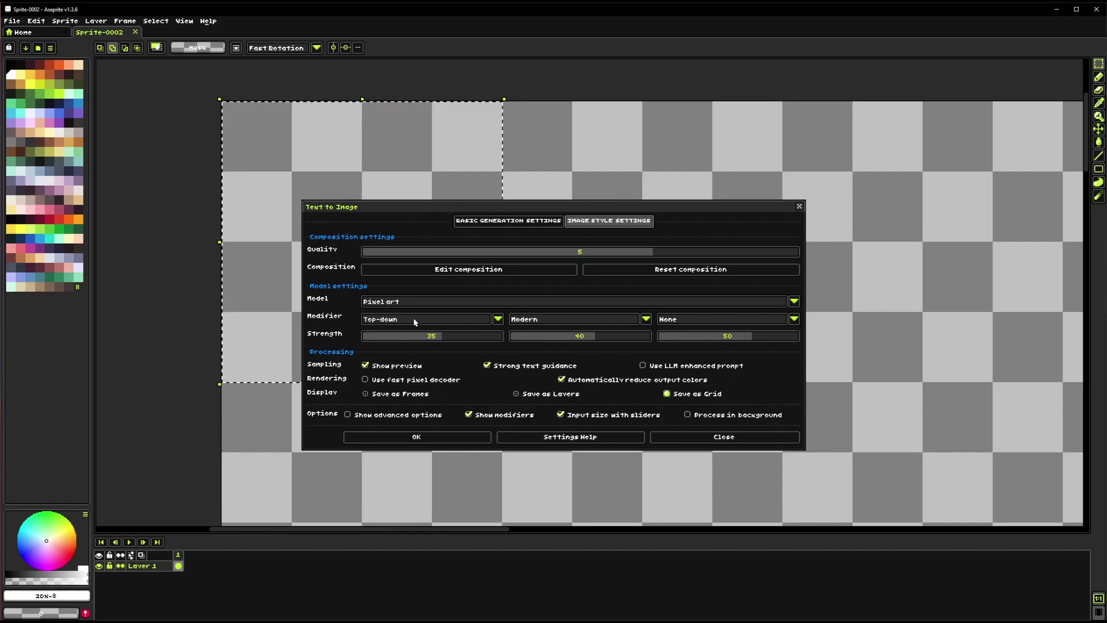
click(617, 322)
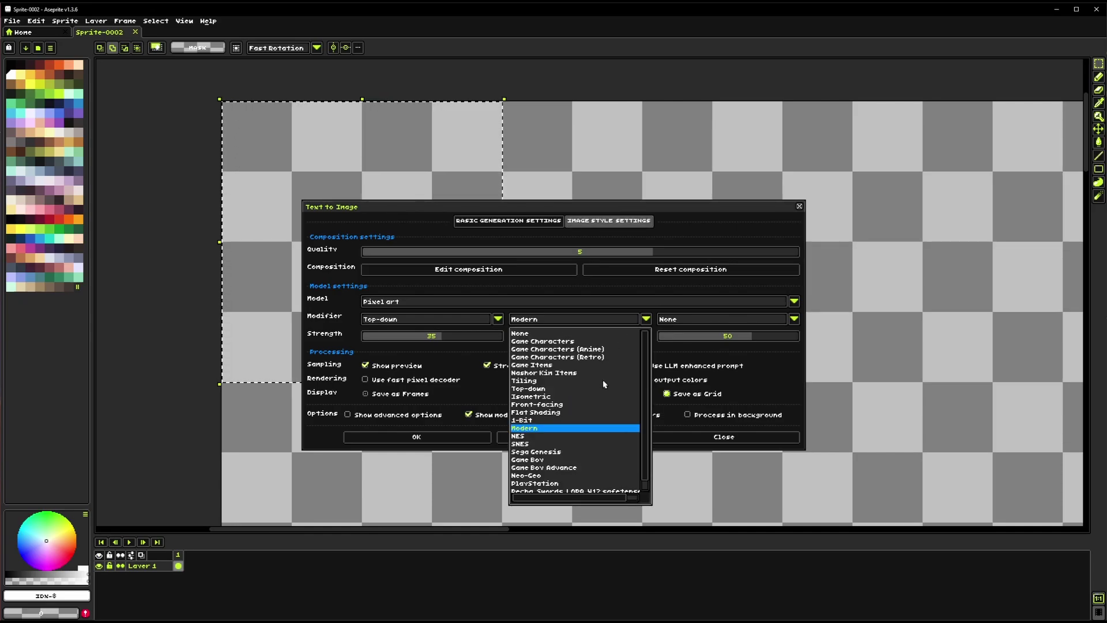
click(582, 322)
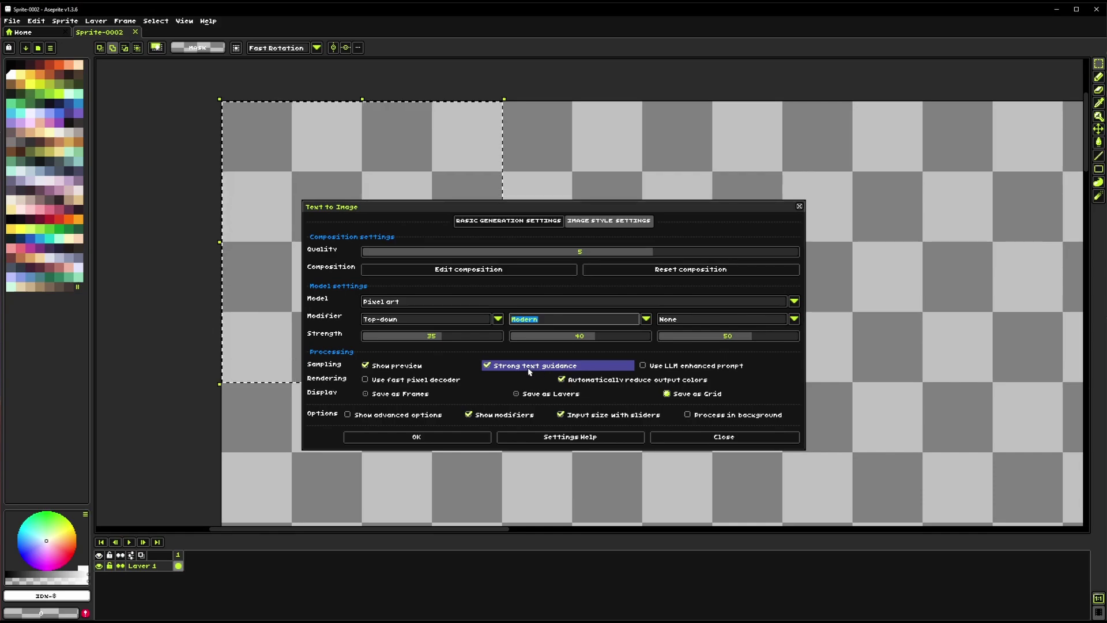
click(505, 369)
click(505, 370)
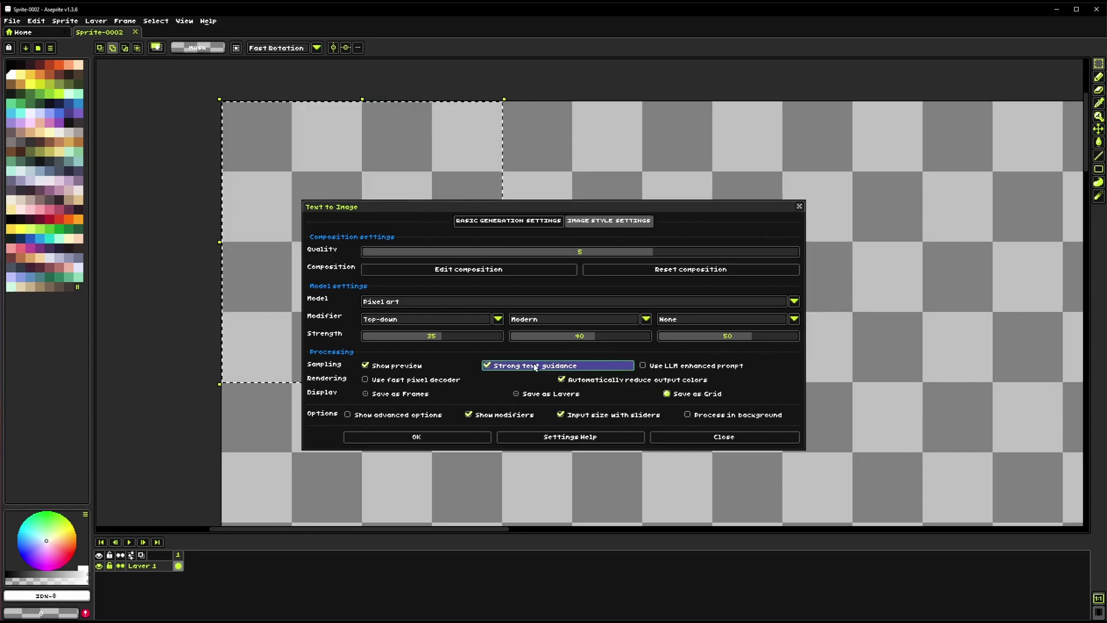
click(514, 221)
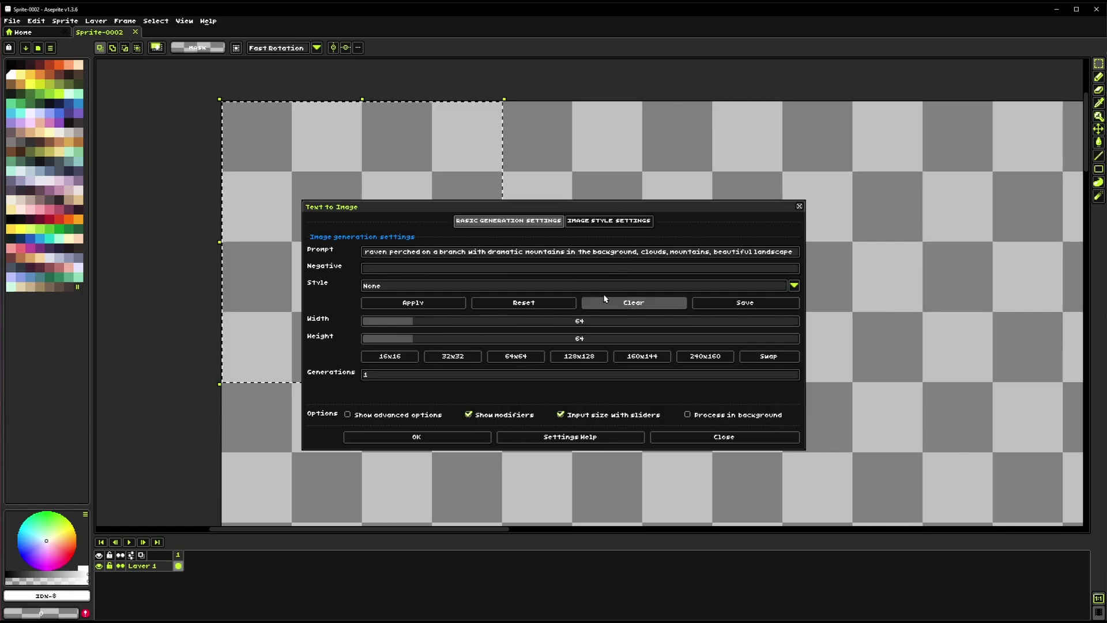
Generate an image from the raven prompt and move the generation preview clear of the selected canvas area.
click(416, 439)
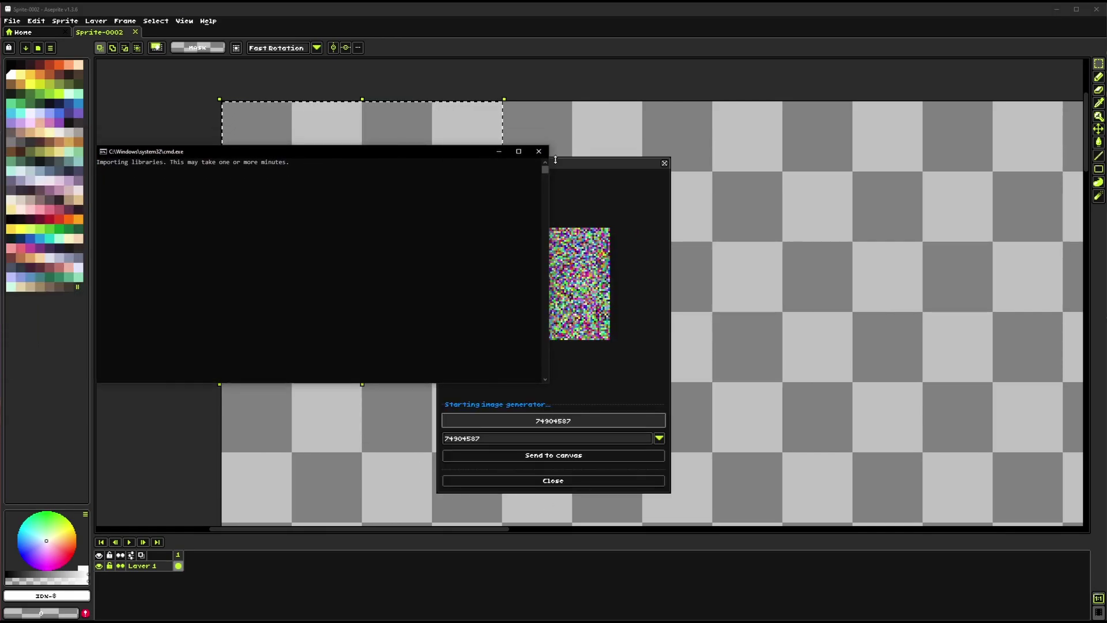
drag(568, 168, 841, 155)
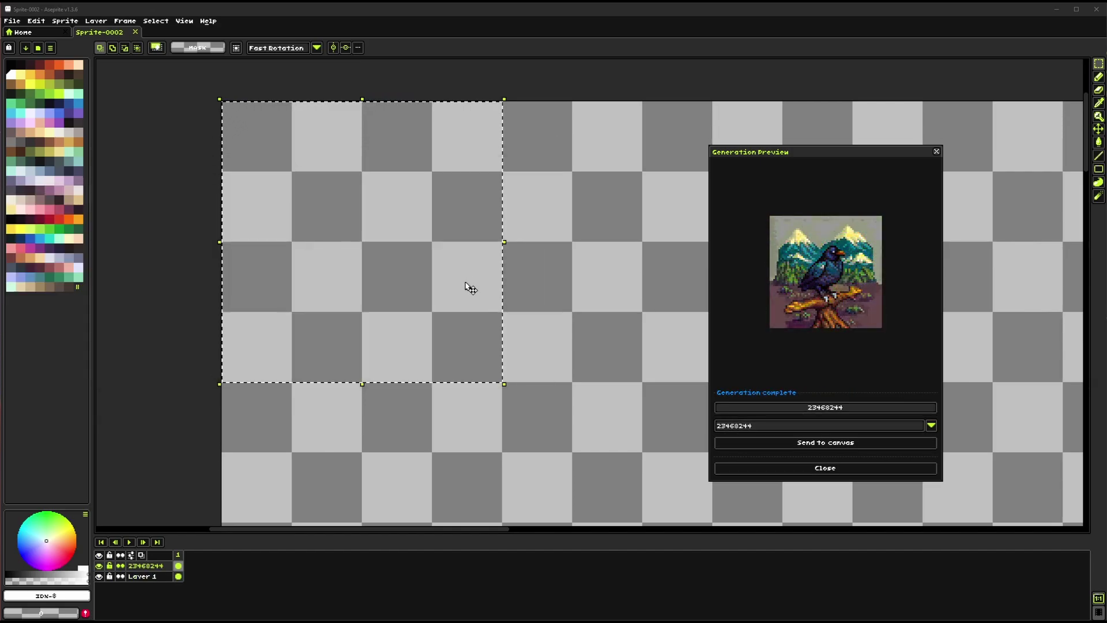
scroll(356, 305, down, 1)
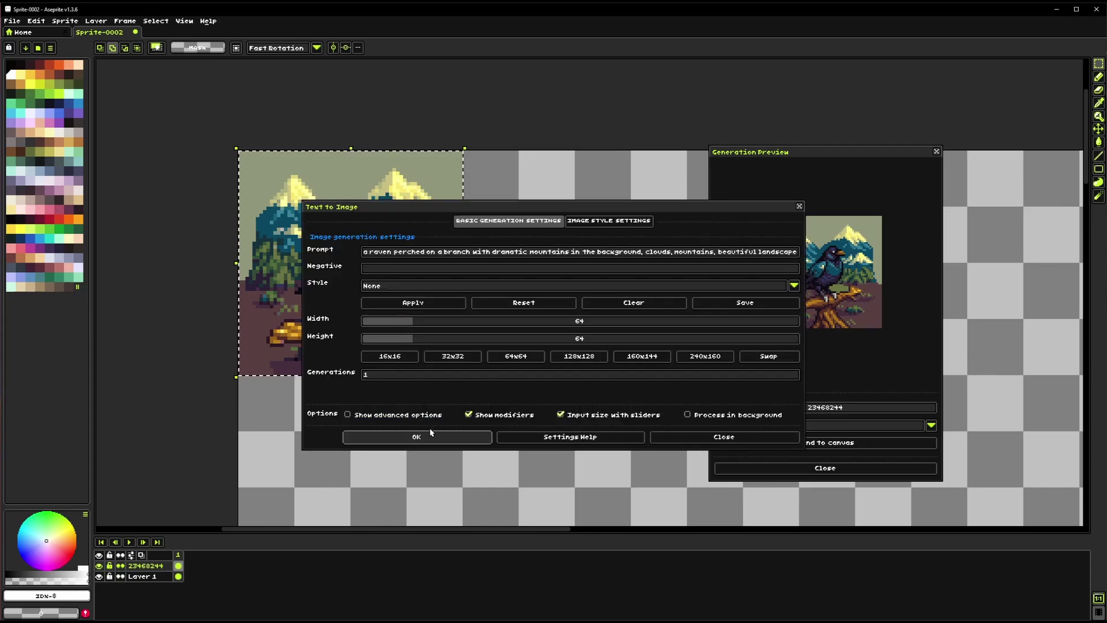
Generate another image from the same raven and mountains prompt.
click(433, 440)
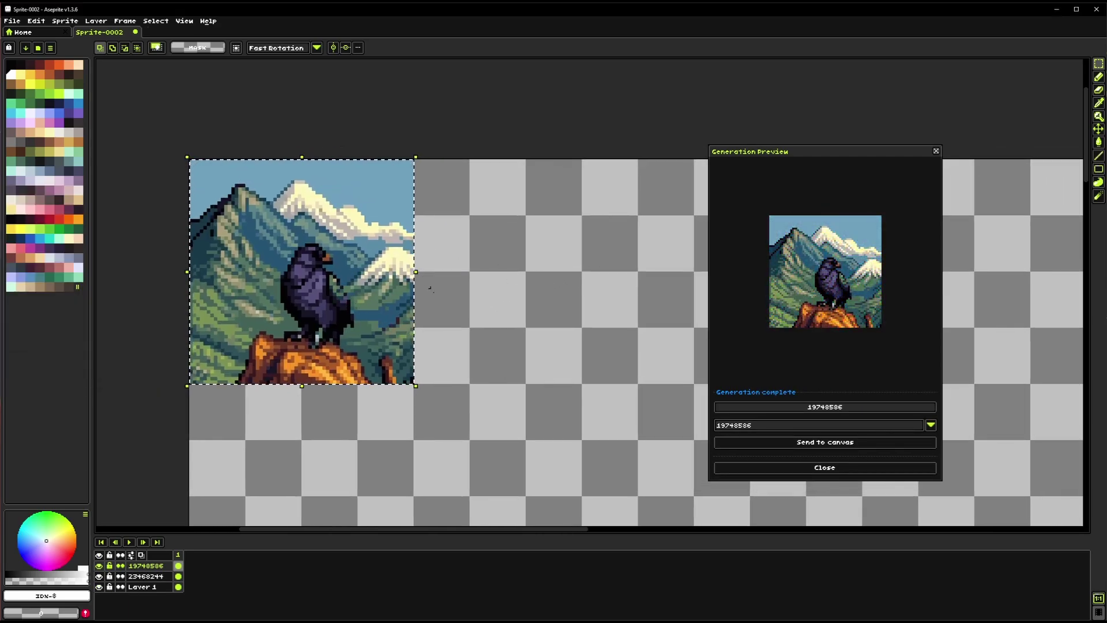
scroll(425, 336, right, 2)
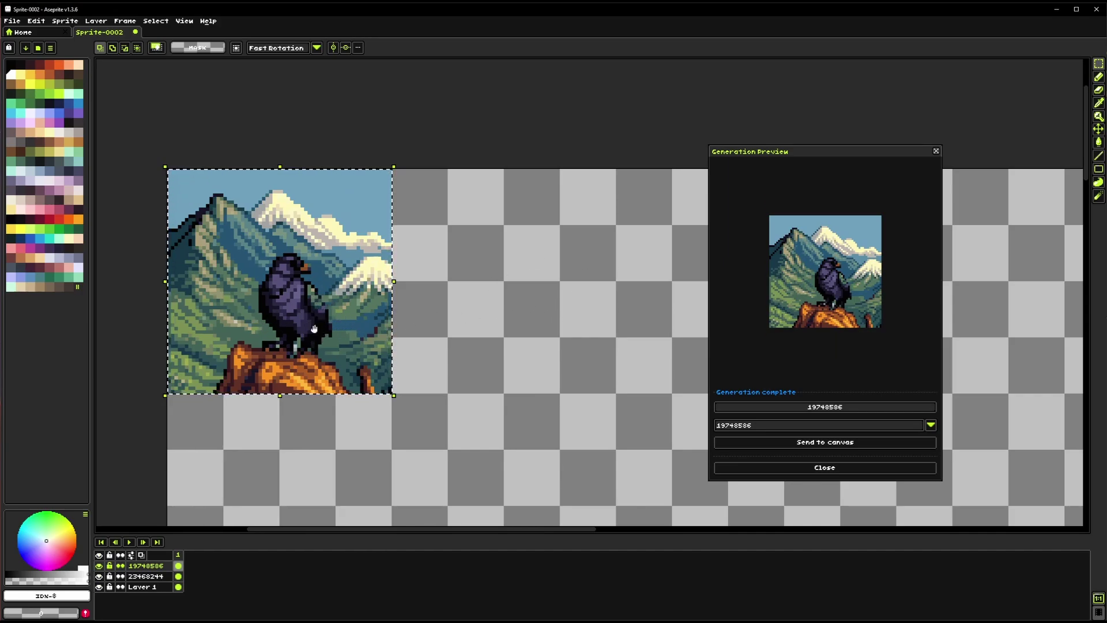
scroll(435, 324, left, 1)
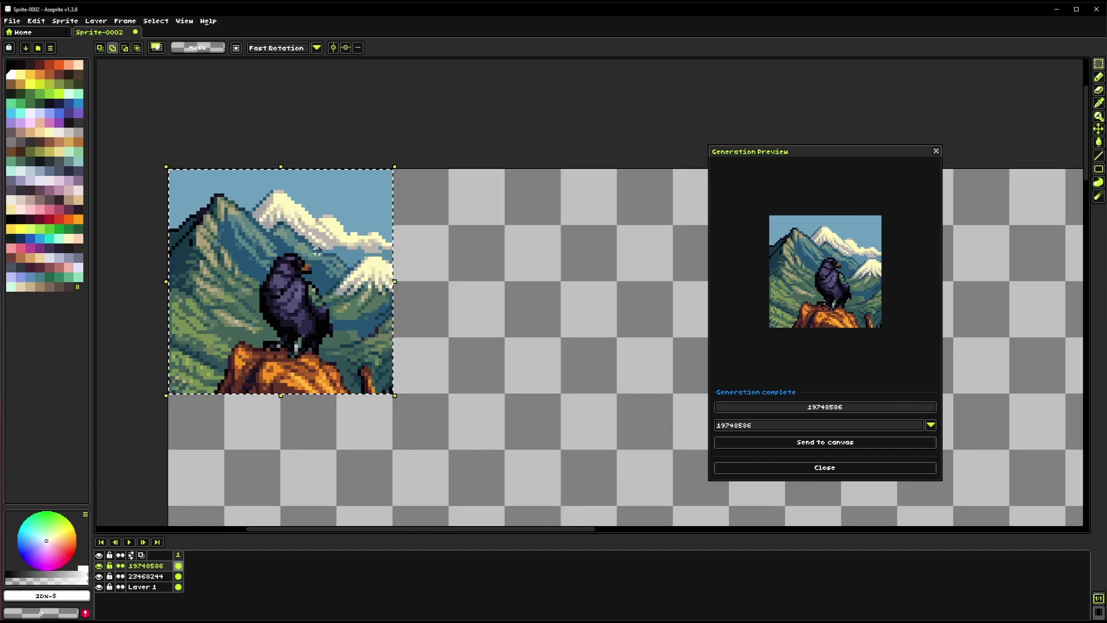
Clear the Text to Image prompt and turn off Strong text guidance in the image style settings.
click(633, 302)
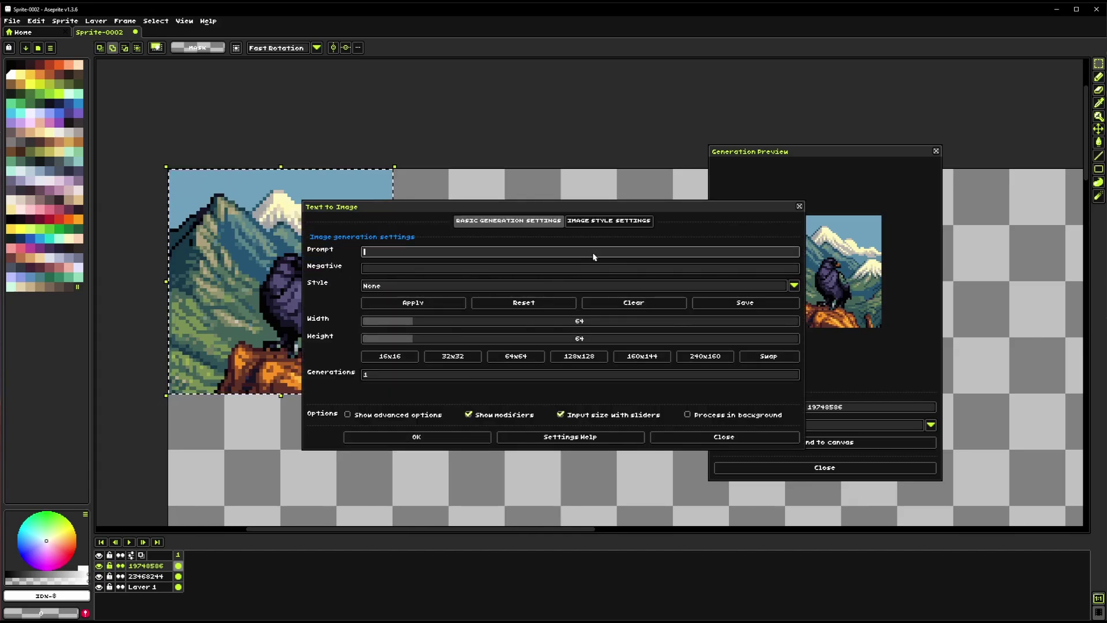
click(609, 220)
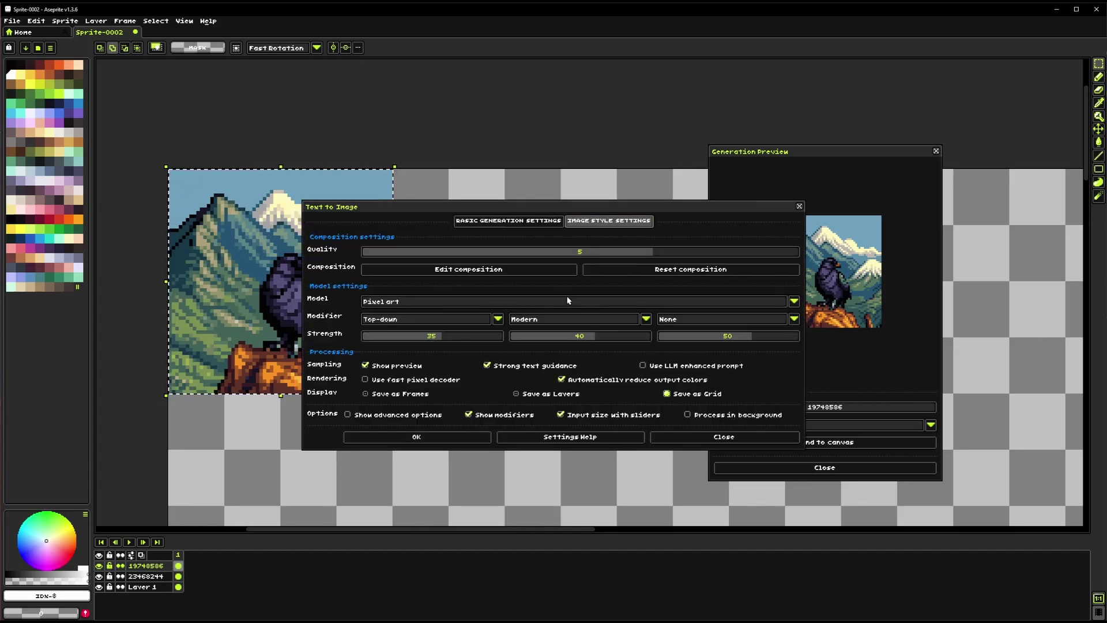
click(534, 366)
click(506, 223)
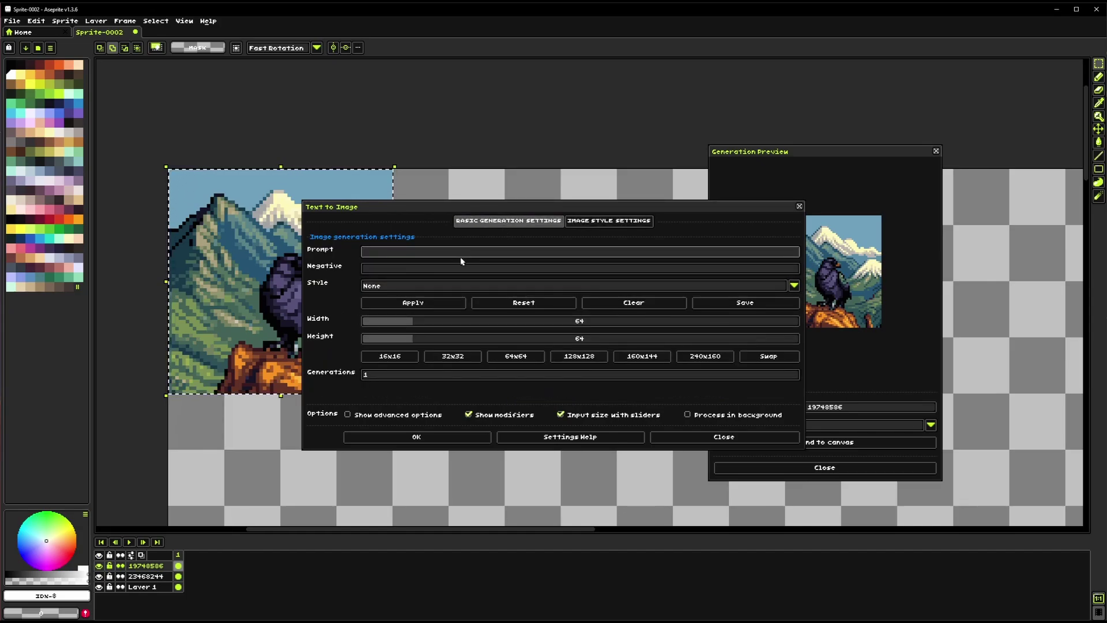
Enter the prompt "a blond woman wearing a red shirt, green pants, and blue earrings" and generate two separate images from it.
text(a blond woman wea)
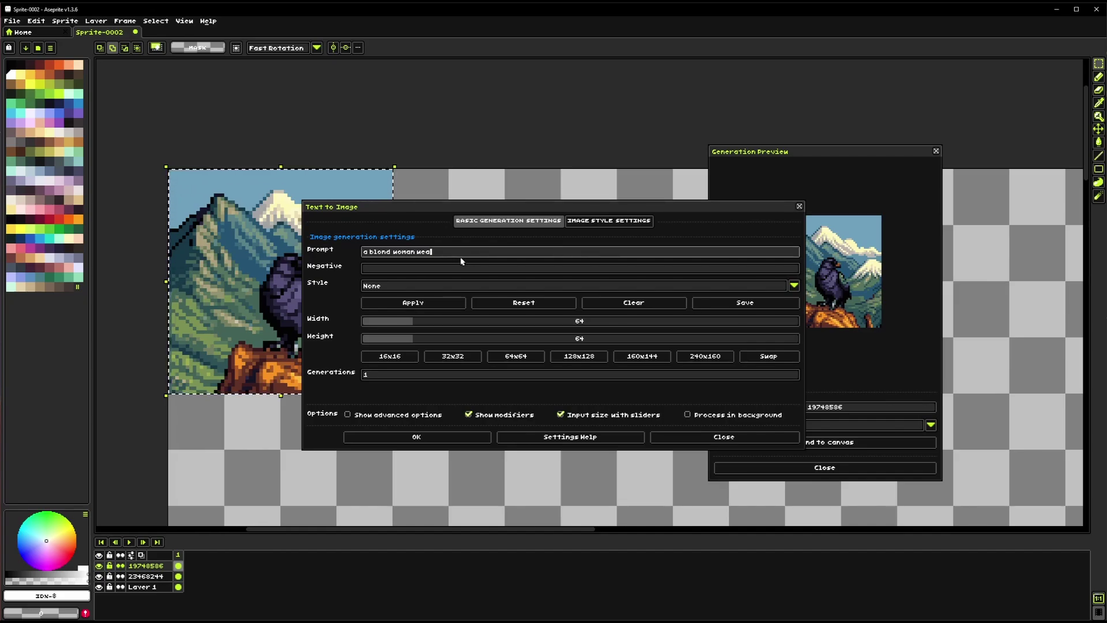
text(ring a red shi)
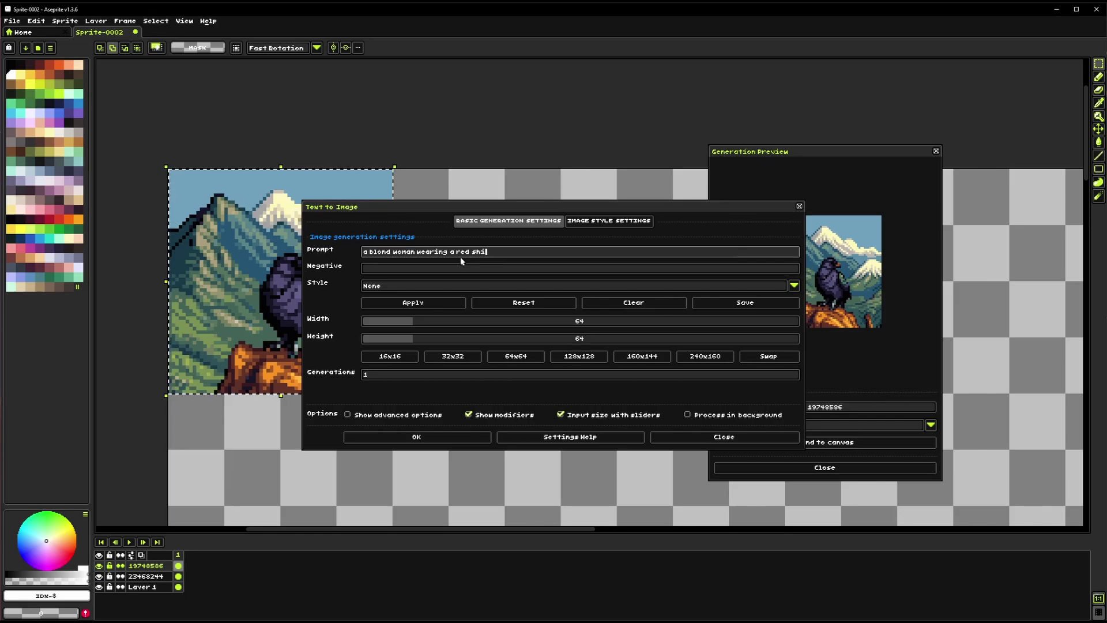
text(rt, green pa)
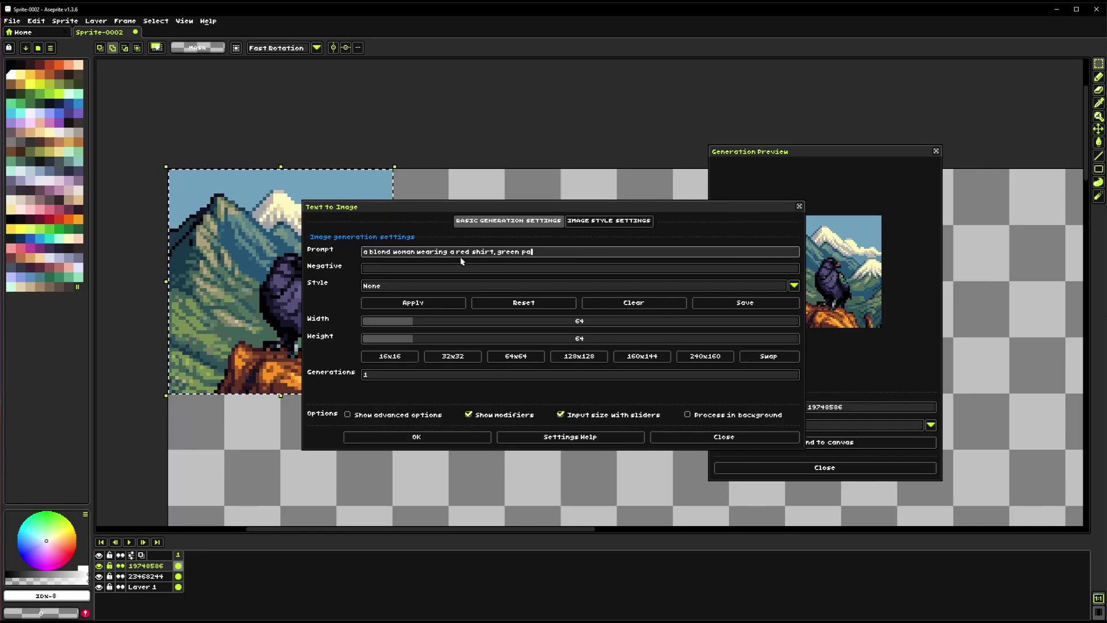
text(nts)
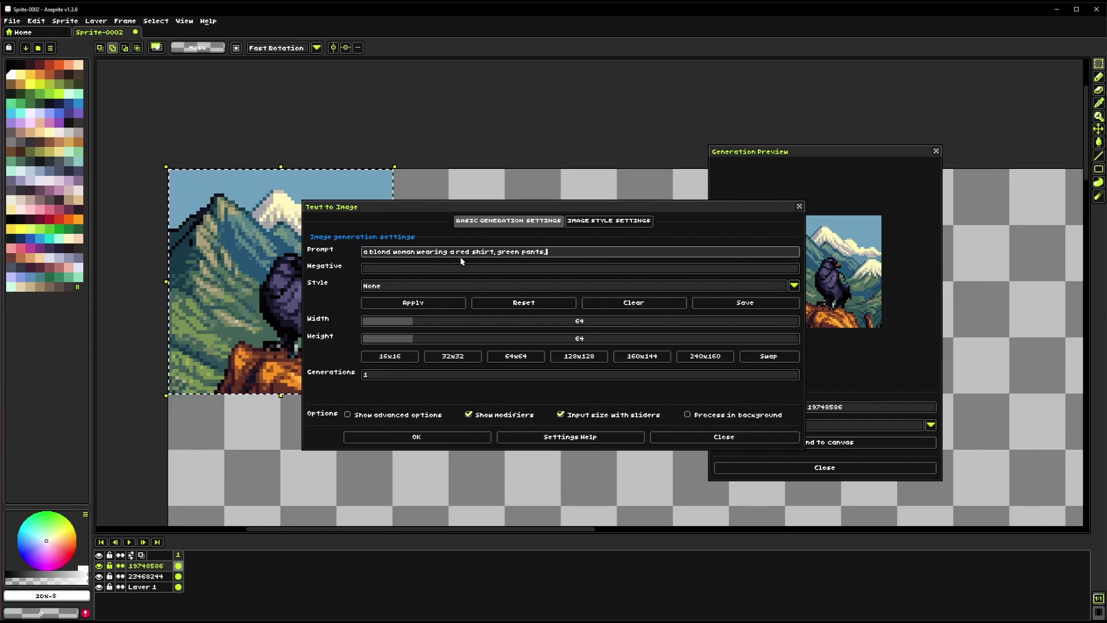
text(, a)
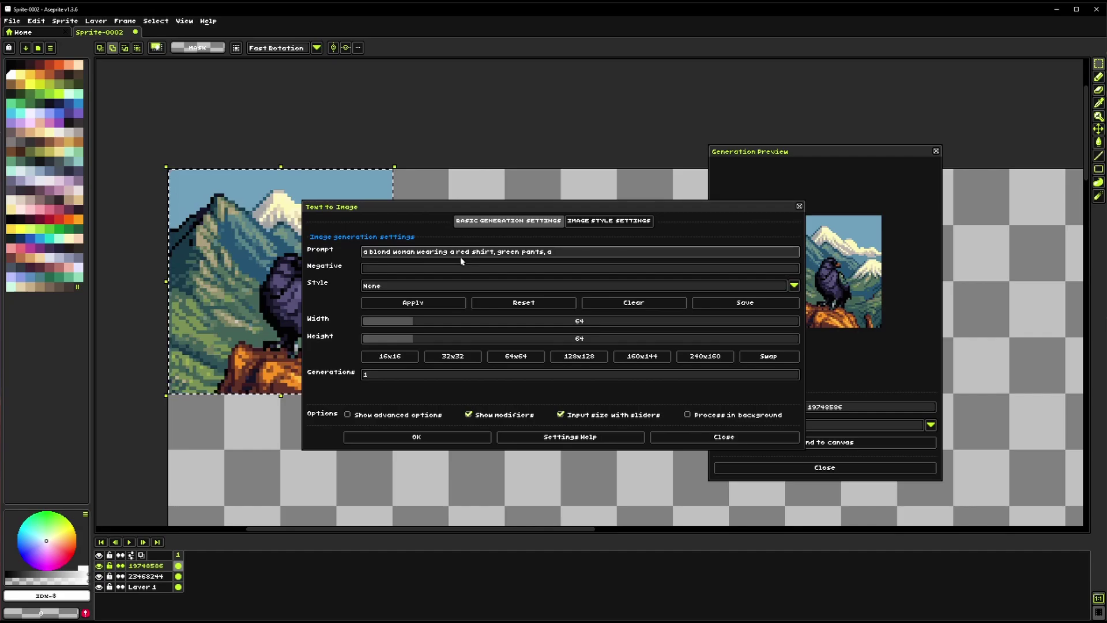
text(nd blue earrings)
click(466, 440)
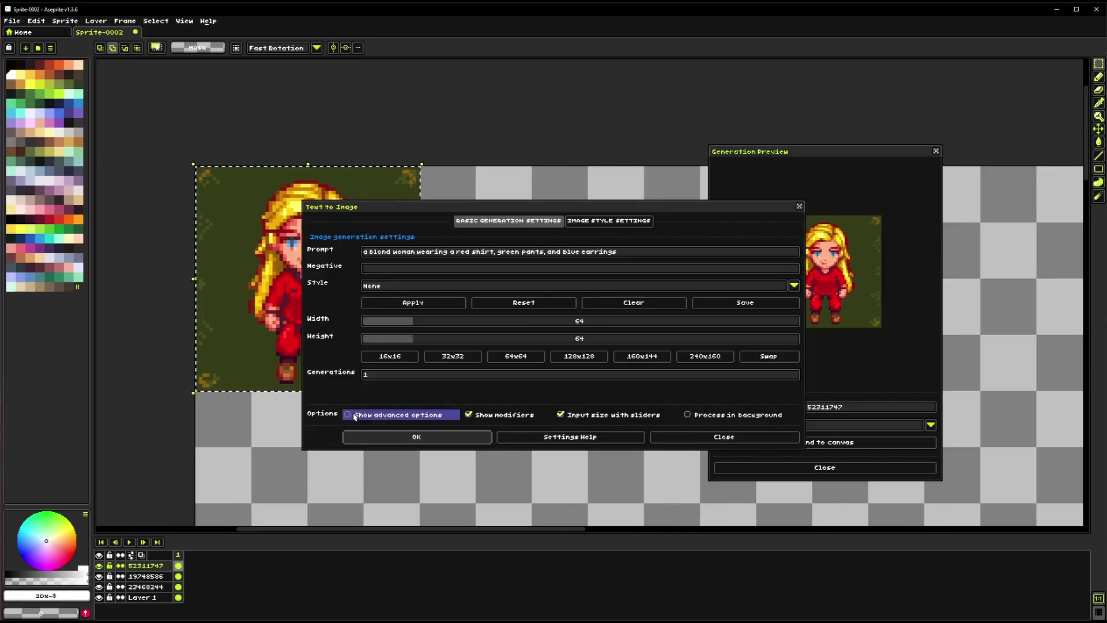
click(361, 435)
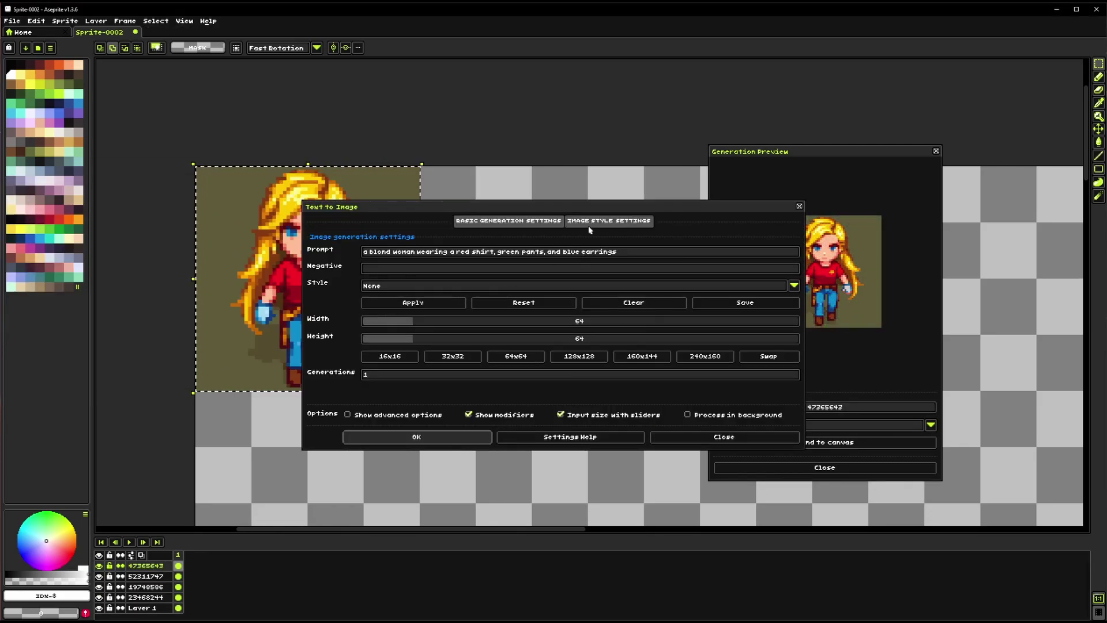
Turn on Strong text guidance and generate two more images from the blond woman prompt.
click(589, 225)
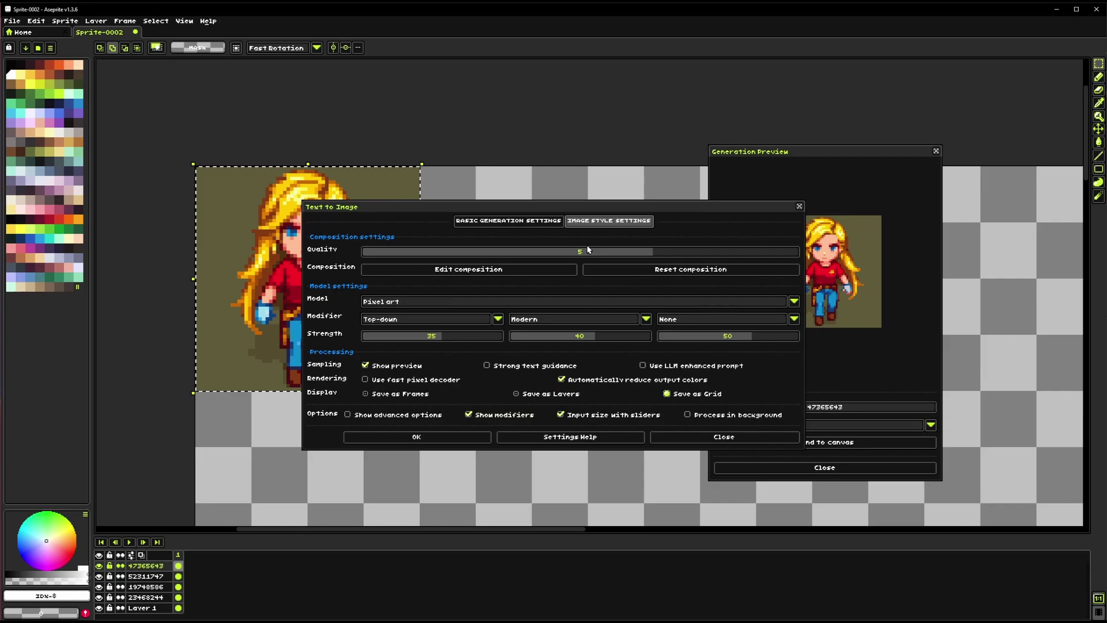
click(541, 364)
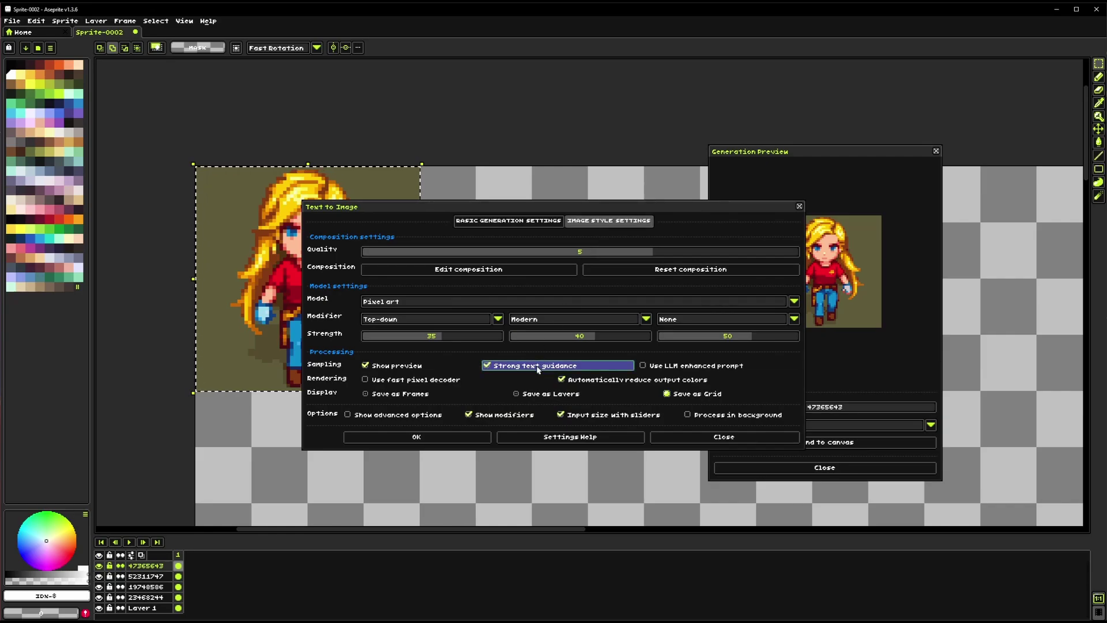
click(501, 224)
click(442, 442)
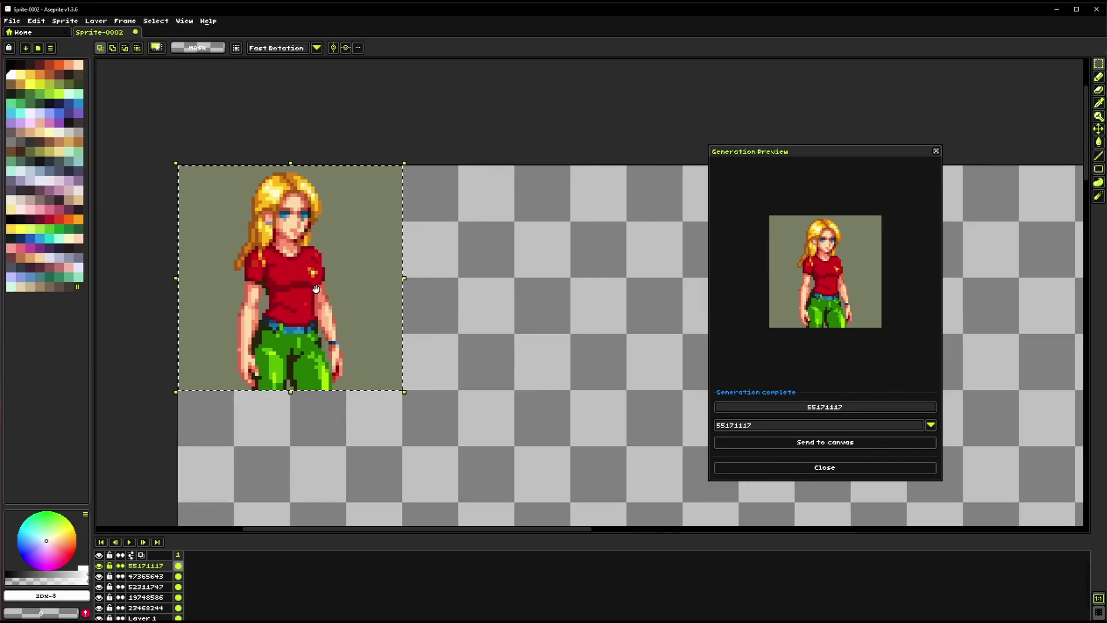
click(361, 439)
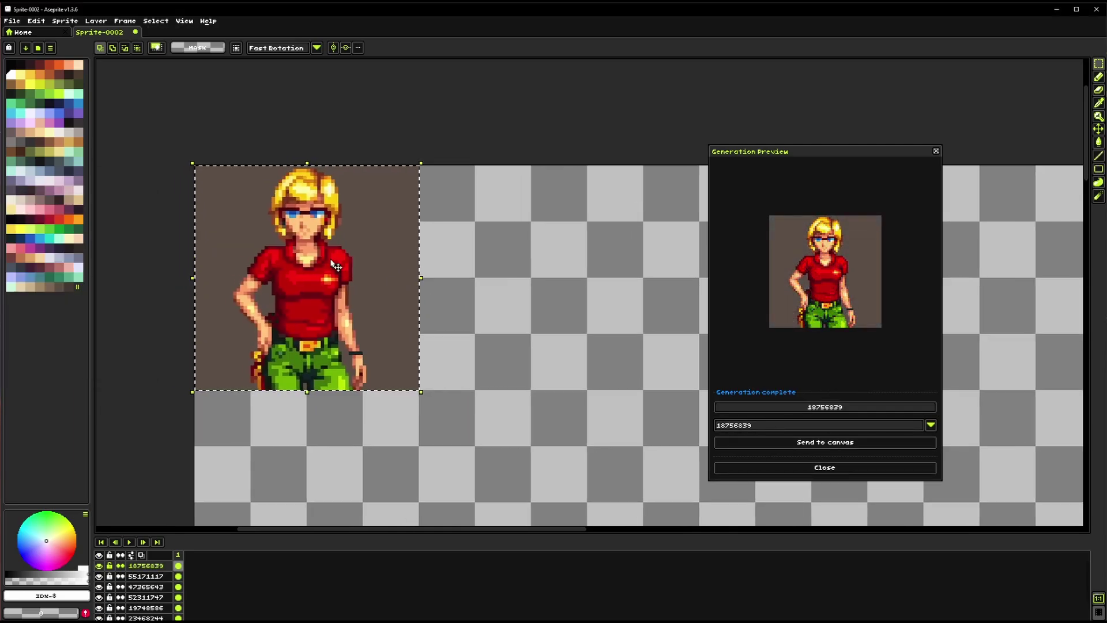
Set the image size to 128x128 and generate the blond woman prompt at that size.
drag(377, 353, 348, 323)
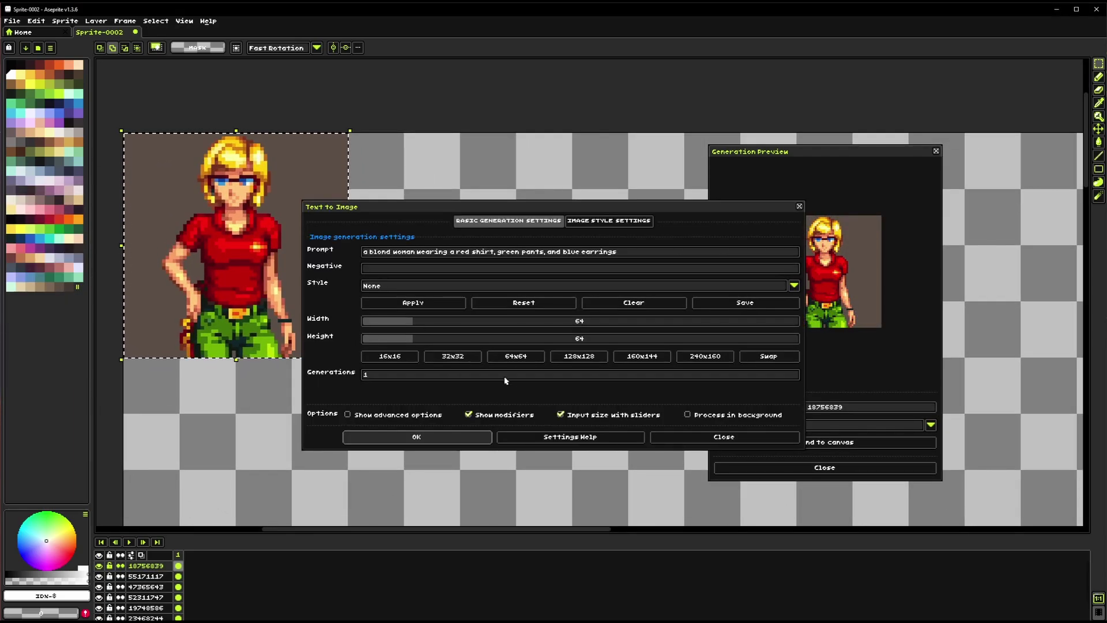
click(579, 356)
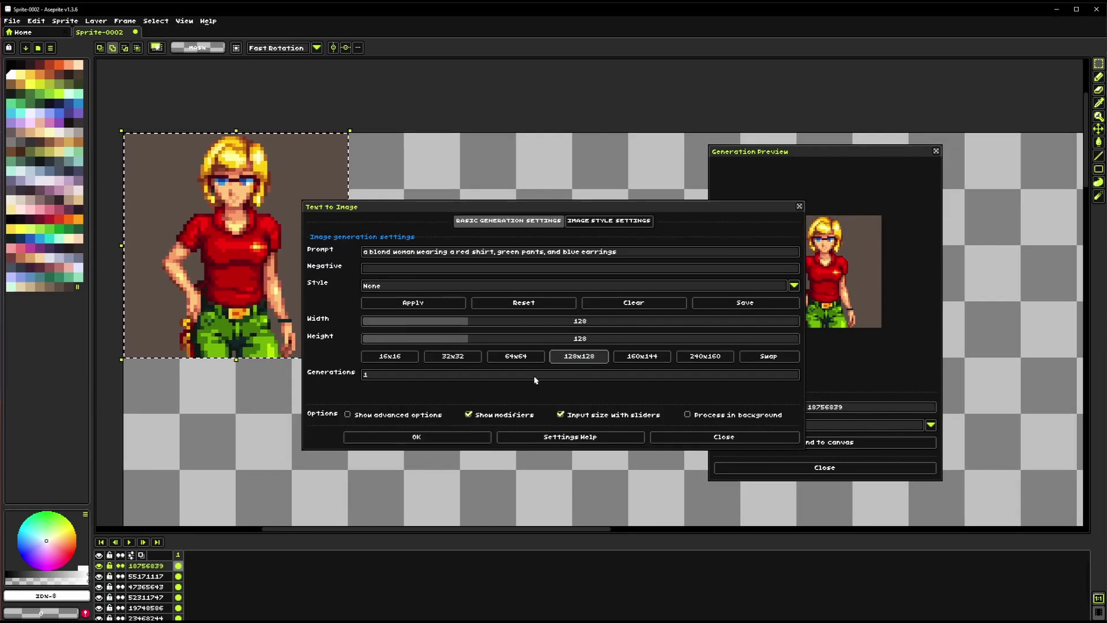
click(451, 439)
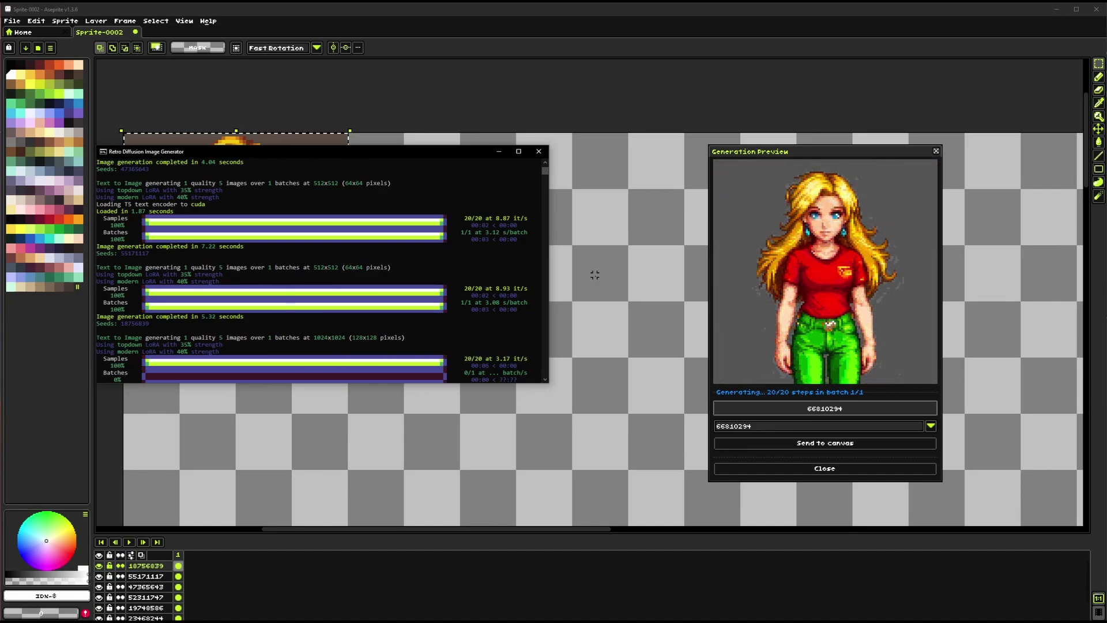
Set the image size to the 160x144 preset swapped to 144x160 and generate the blond woman prompt.
scroll(352, 222, up, 1)
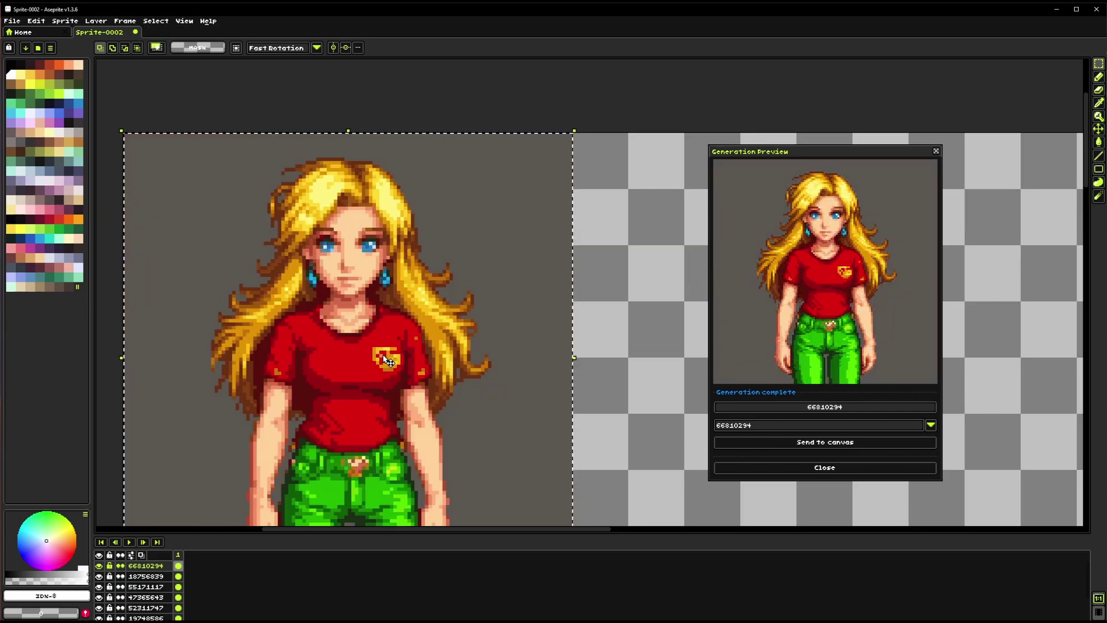
scroll(438, 323, down, 1)
scroll(459, 368, down, 1)
scroll(459, 369, down, 1)
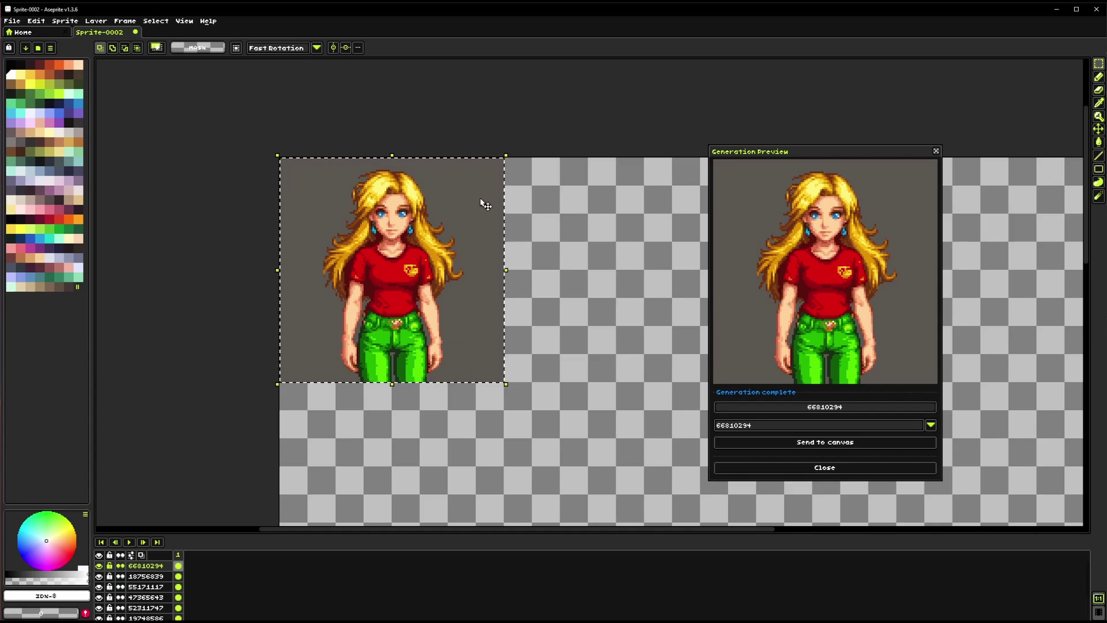
scroll(392, 286, right, 1)
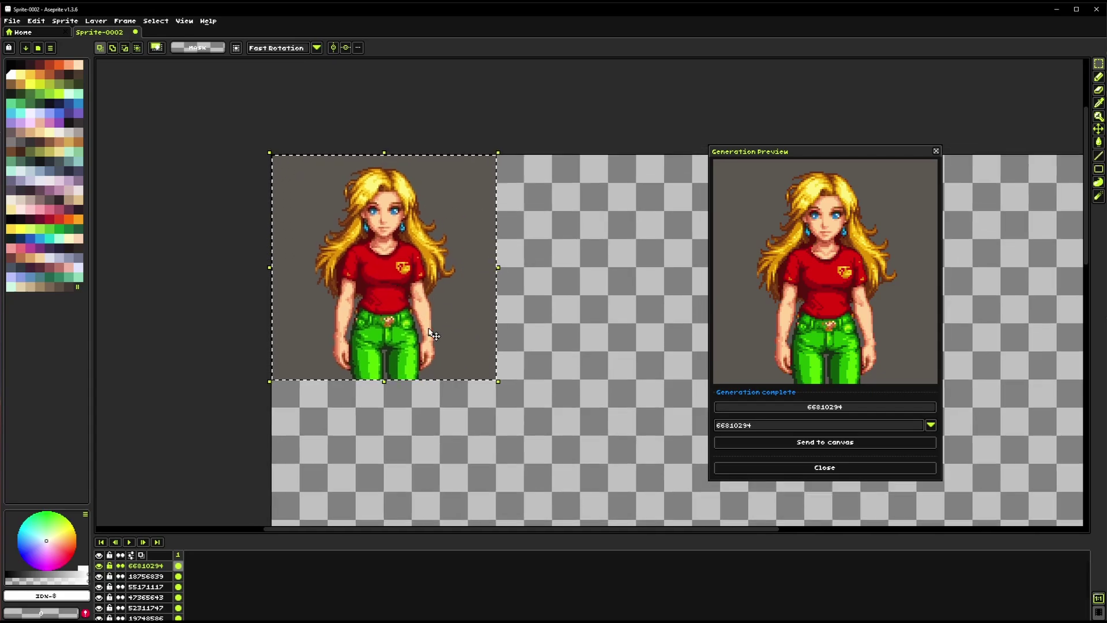
drag(438, 318, 381, 316)
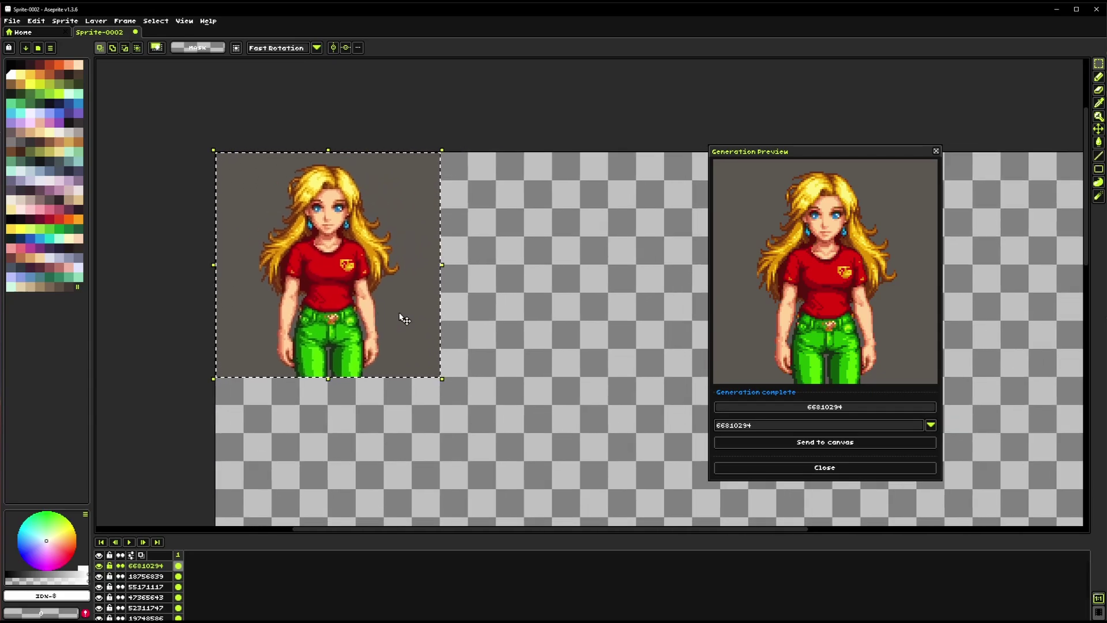
key(shift+t)
click(634, 357)
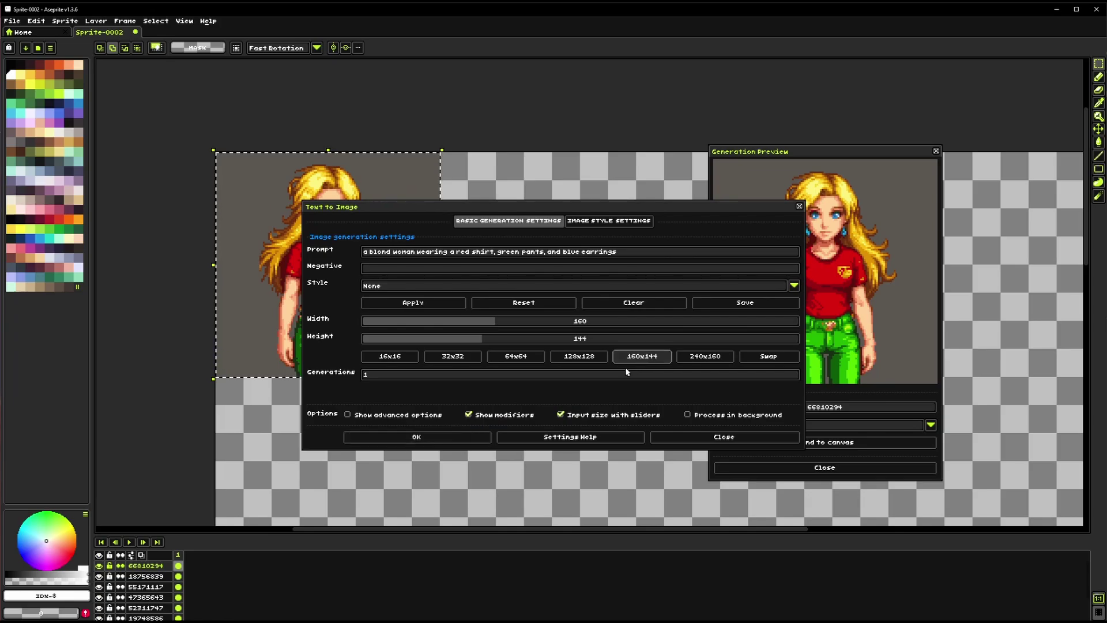
click(769, 355)
click(453, 437)
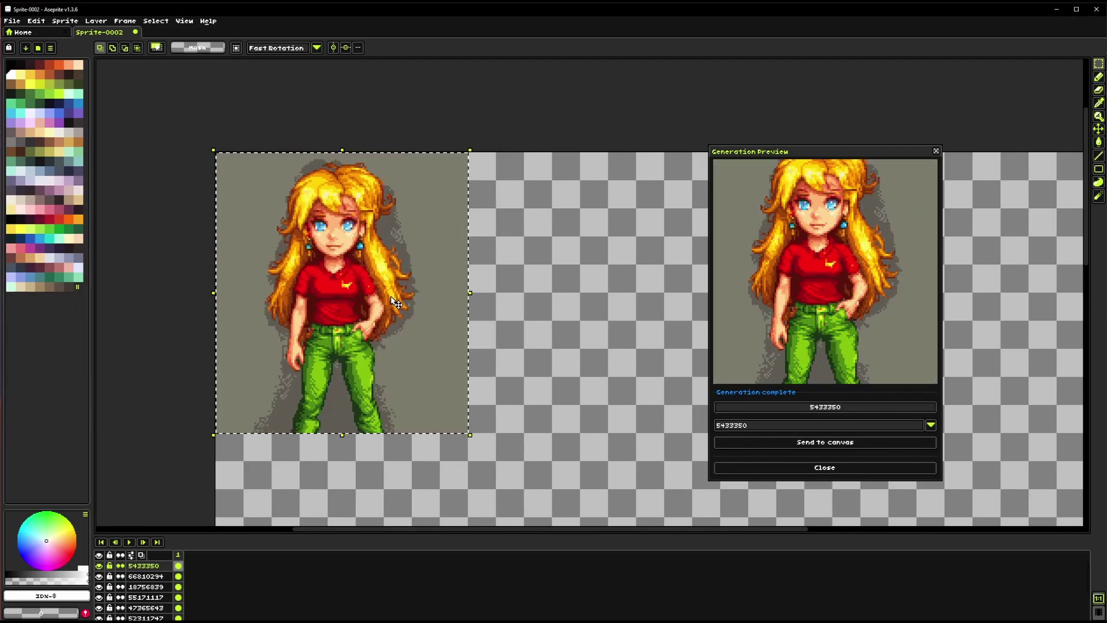
Set the image size to 160x240 and generate the blond woman prompt at that size.
scroll(416, 335, down, 1)
scroll(404, 300, up, 1)
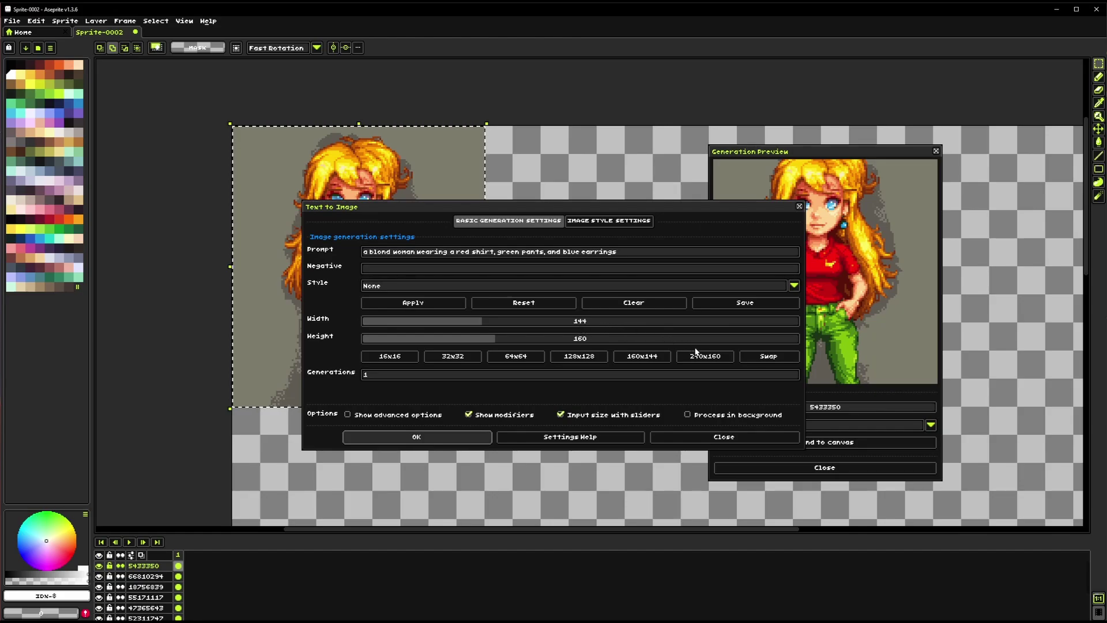
click(430, 440)
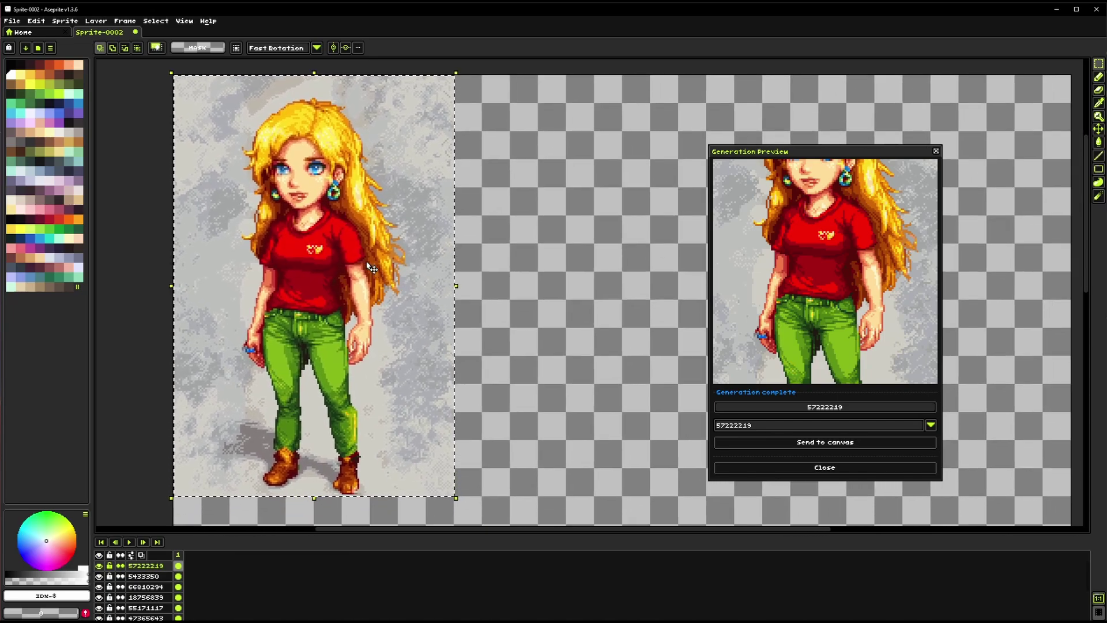
Turn off Strong text guidance in the Text to Image style settings, keeping the blond woman prompt.
key(ctrl+t)
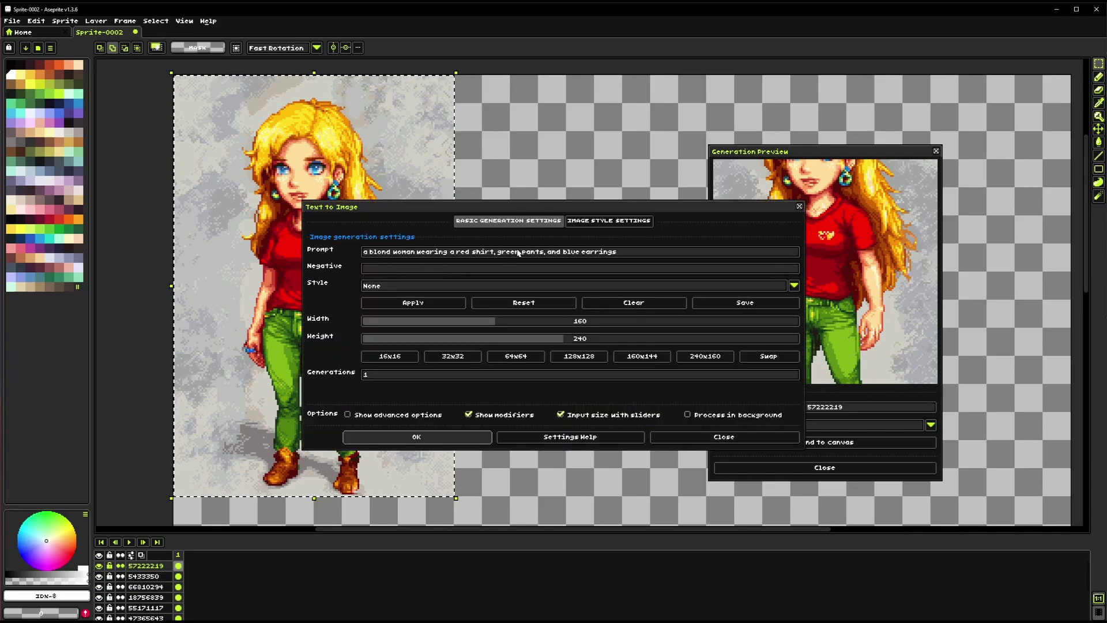
click(638, 252)
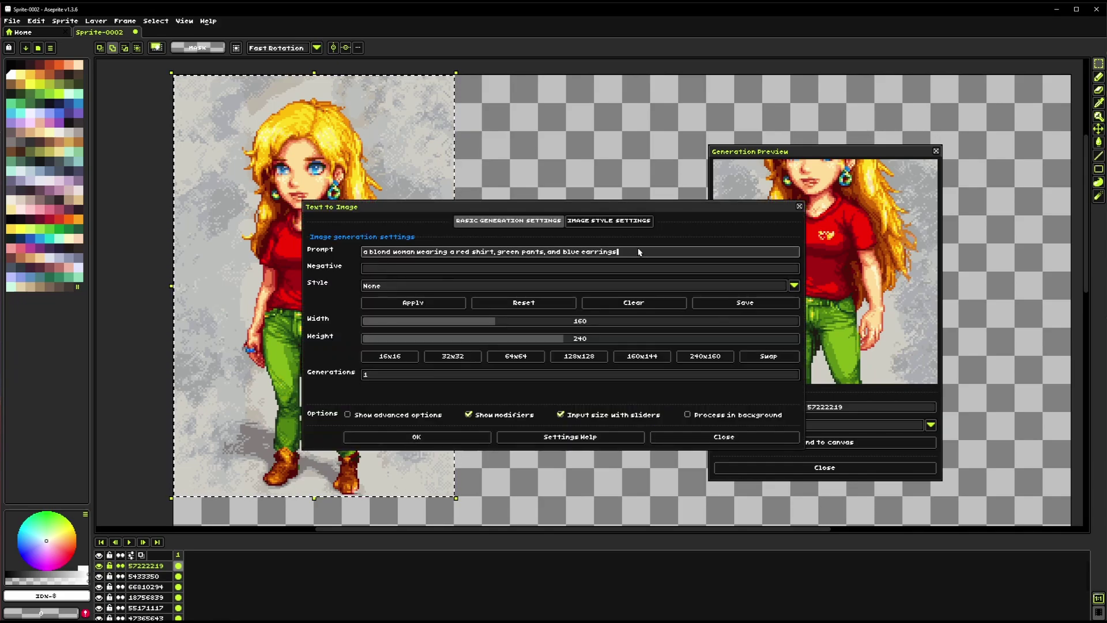
click(586, 222)
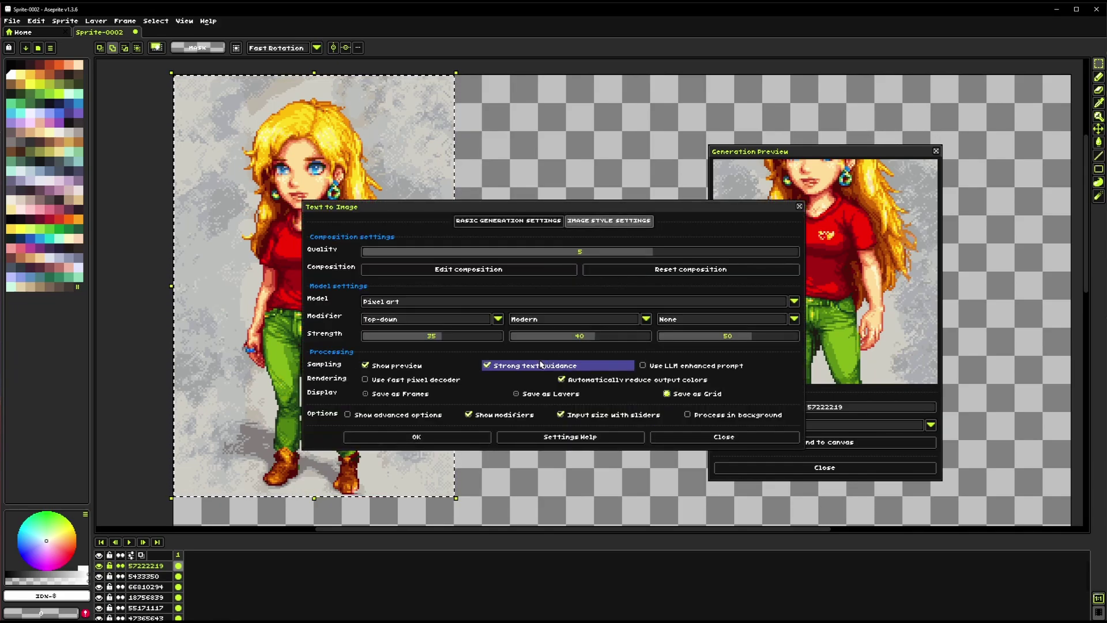
click(543, 225)
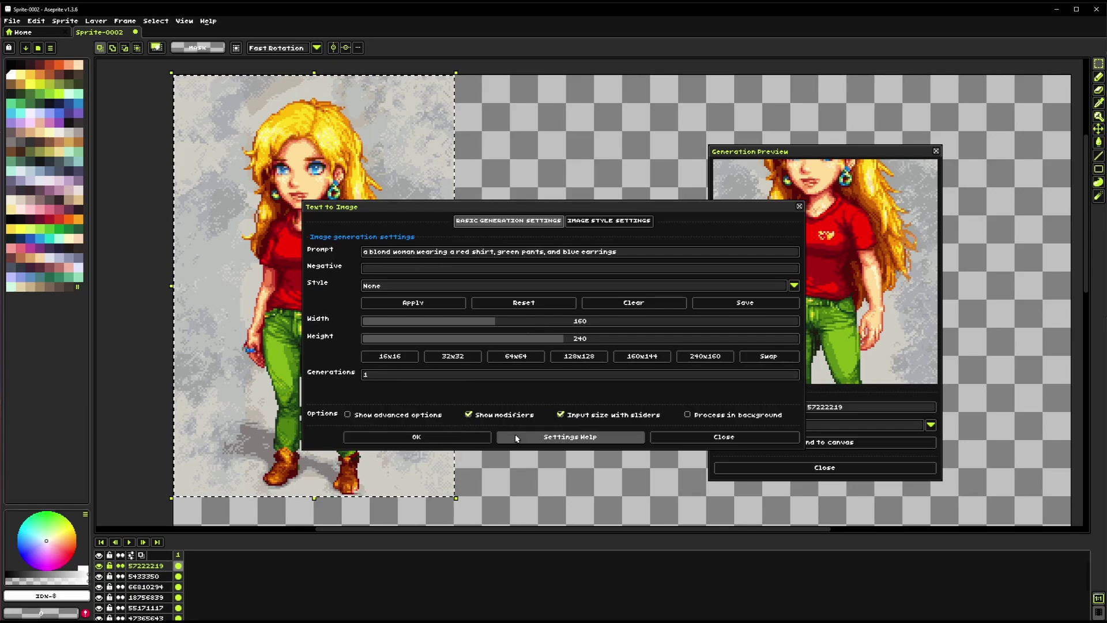
Reuse the current image's layer name, 57222219, as the seed and generate the blond woman prompt again.
double_click(146, 566)
key(ctrl+c)
click(963, 188)
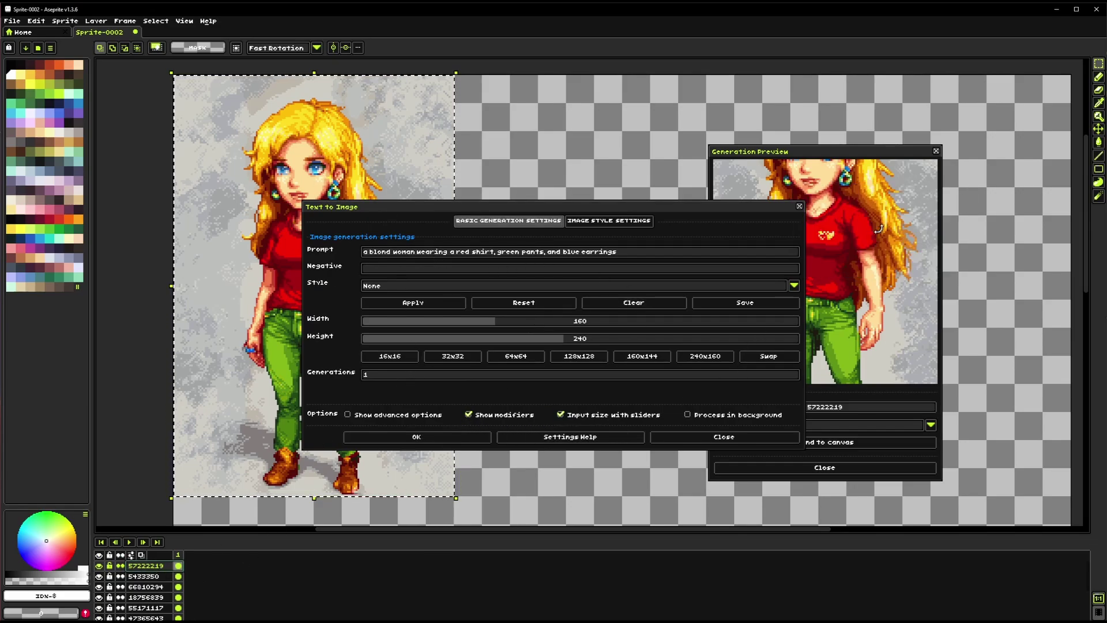
click(353, 415)
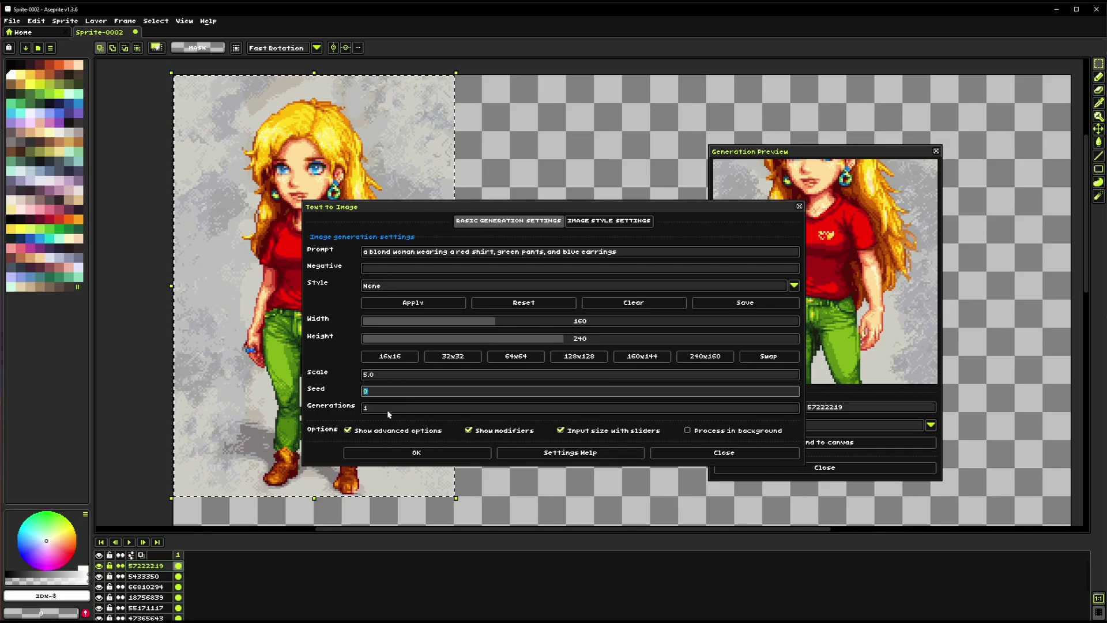
key(ctrl+v)
click(402, 431)
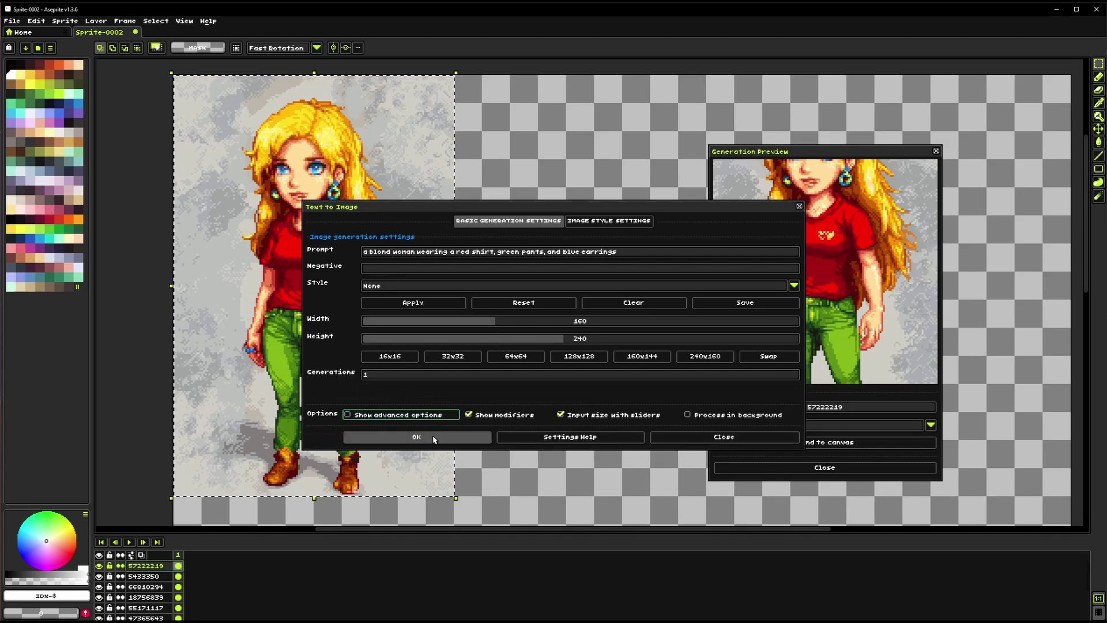
click(433, 434)
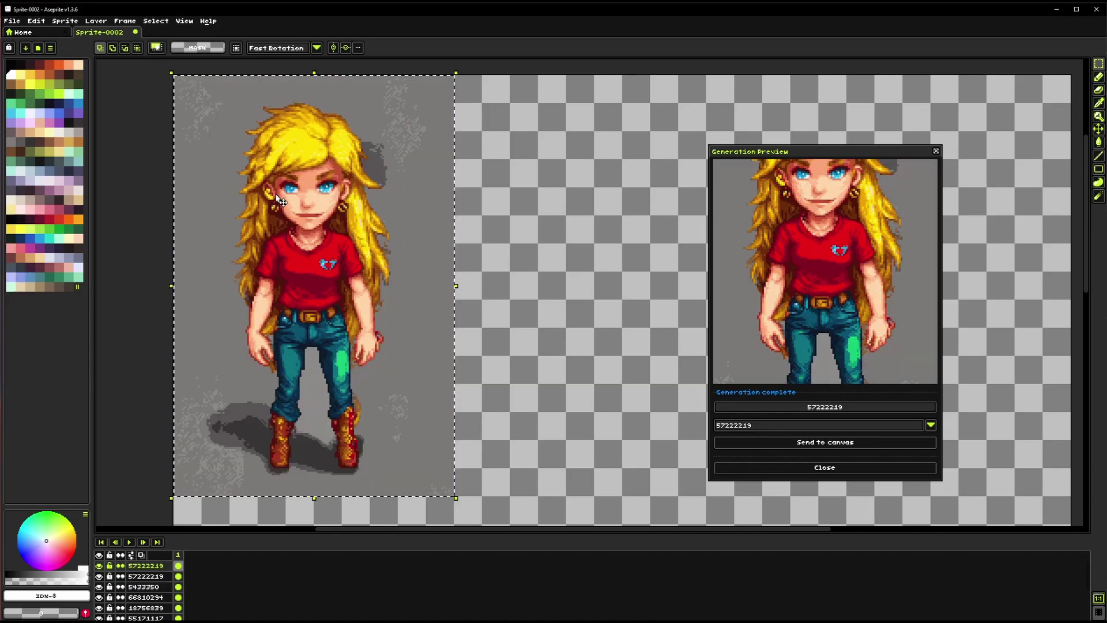
Toggle the newest layer's visibility to compare the two same-seed images, leaving that layer hidden.
scroll(373, 314, left, 3)
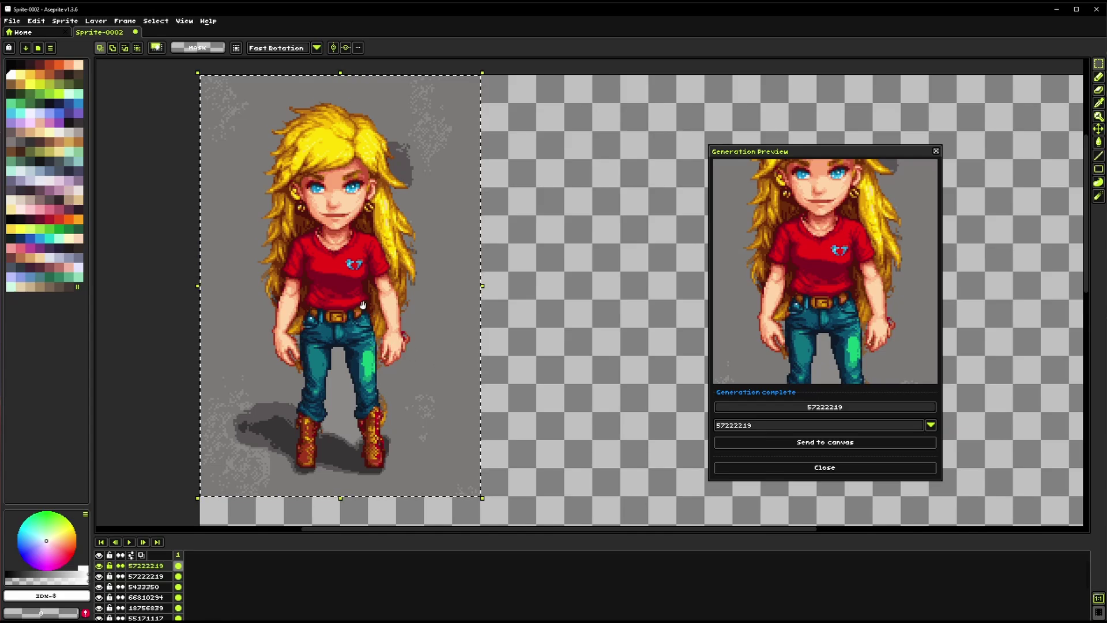
drag(388, 315, 381, 320)
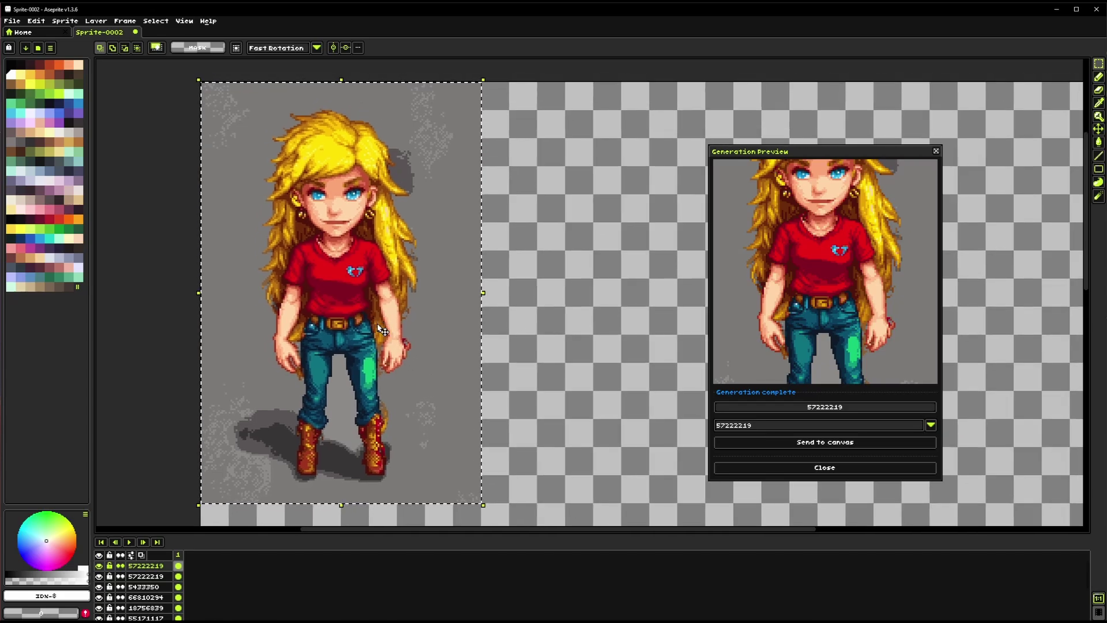
click(99, 565)
click(99, 566)
click(98, 566)
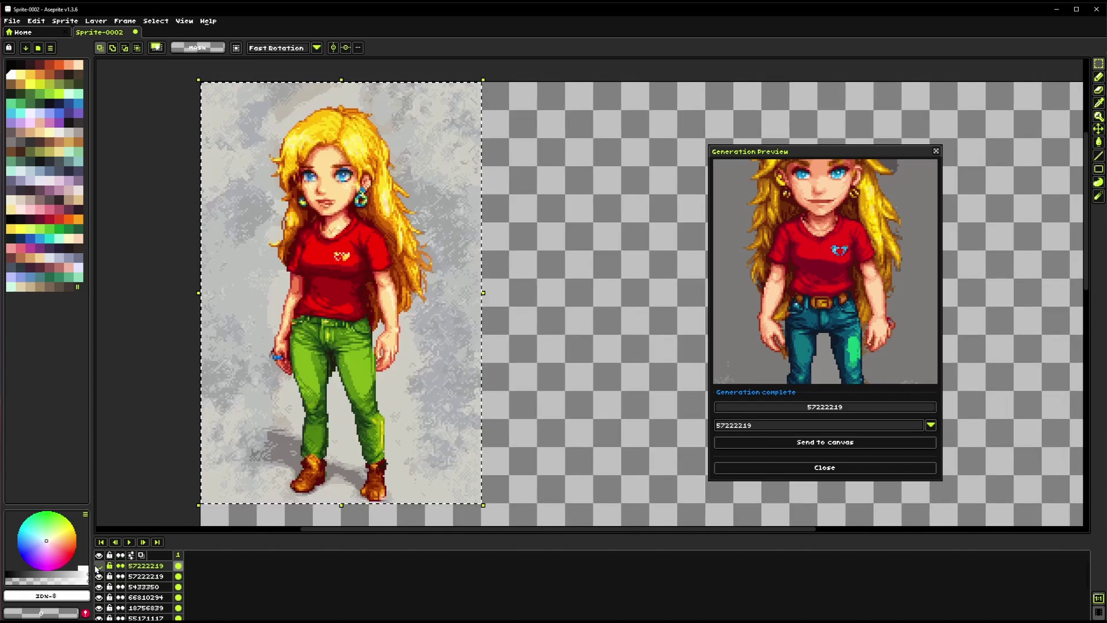
click(99, 566)
click(98, 566)
click(99, 565)
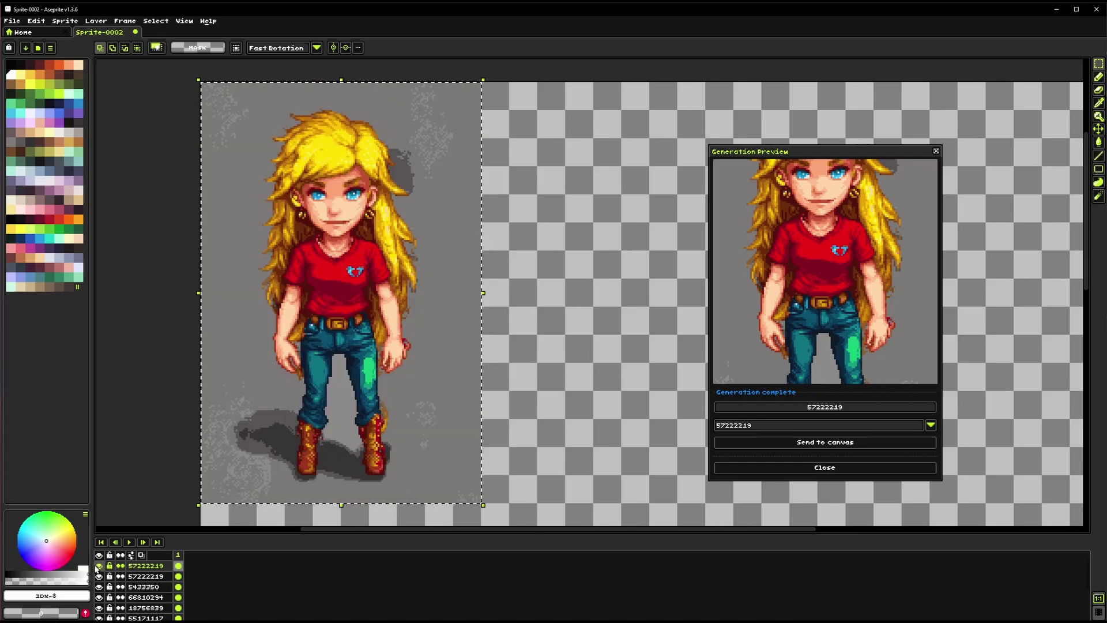
click(98, 566)
Turn Strong text guidance back on in the Text to Image style settings.
scroll(398, 323, up, 1)
key(ctrl+t)
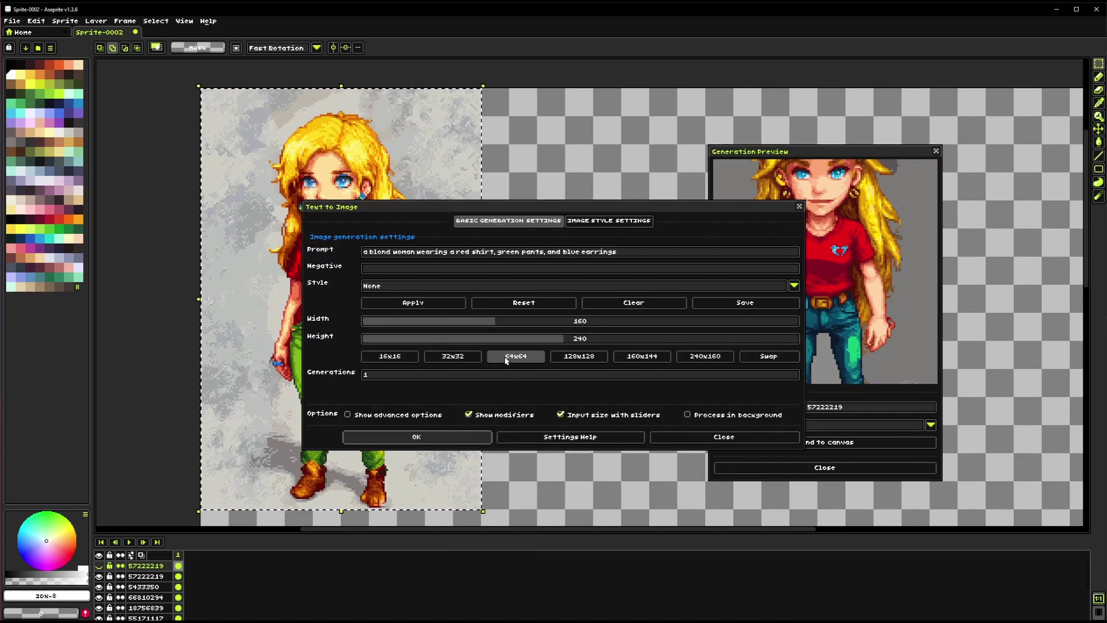
click(600, 222)
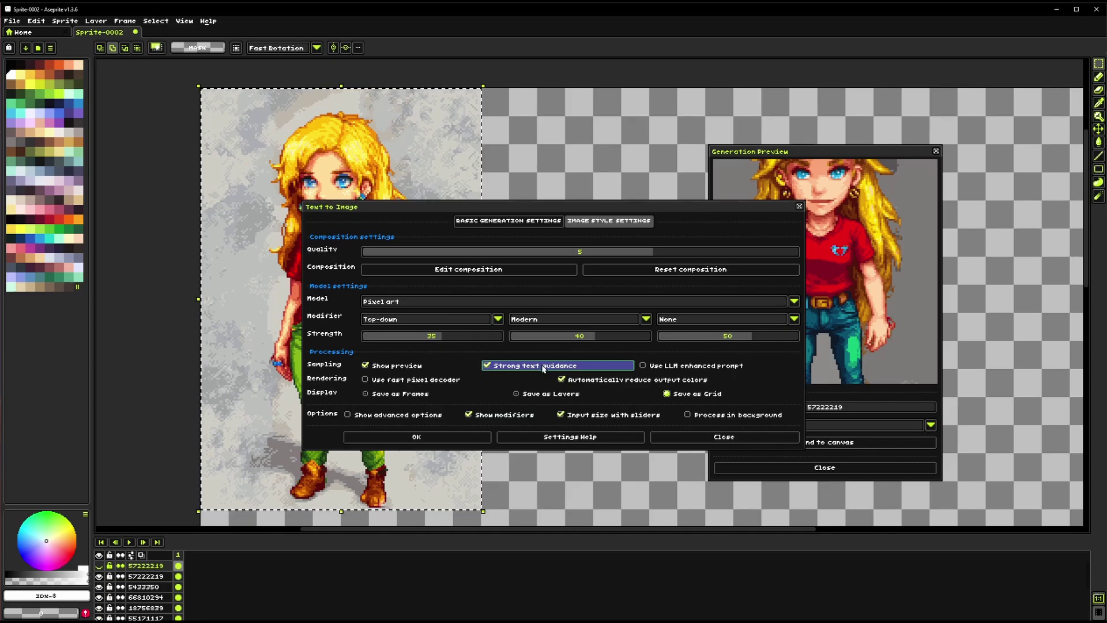
click(508, 221)
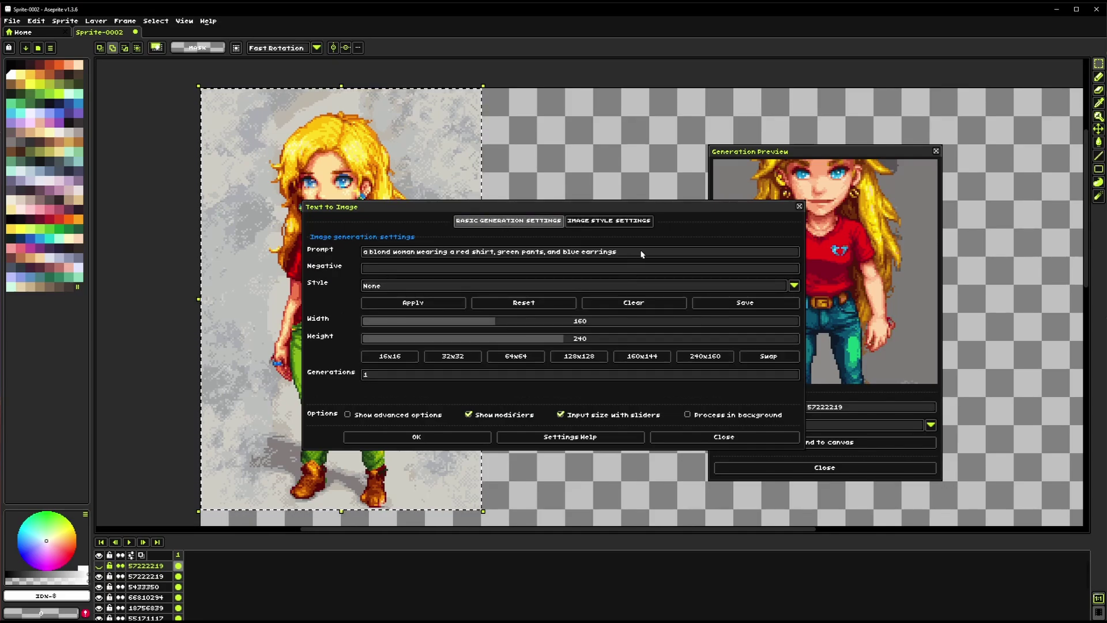
Replace the prompt with "a green sports car in a wheat field" and generate an image from it.
drag(641, 253, 359, 261)
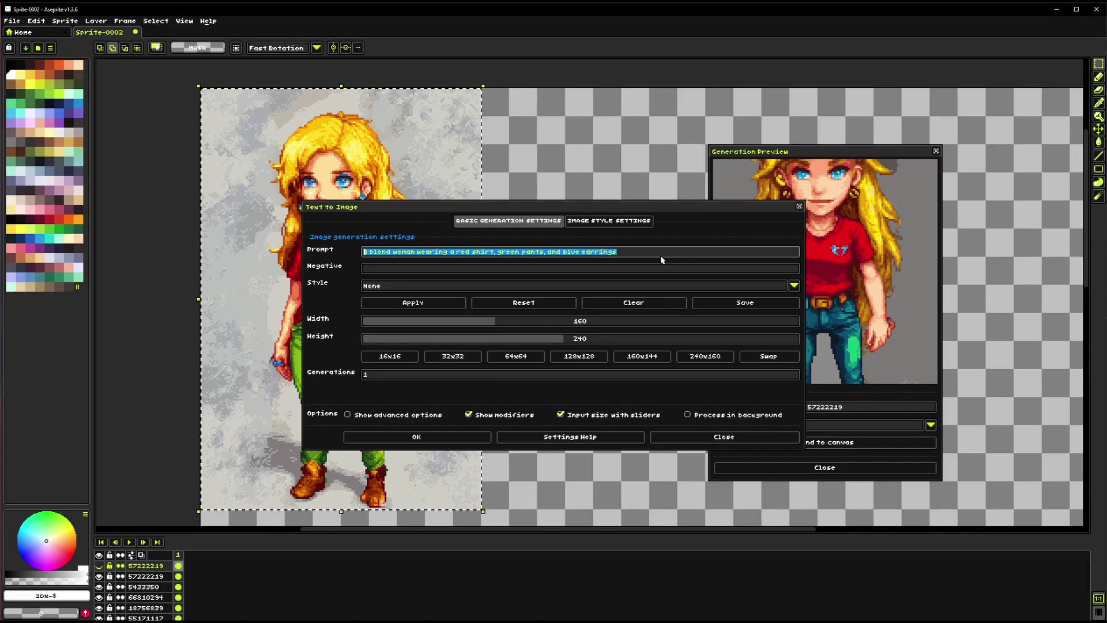
click(628, 221)
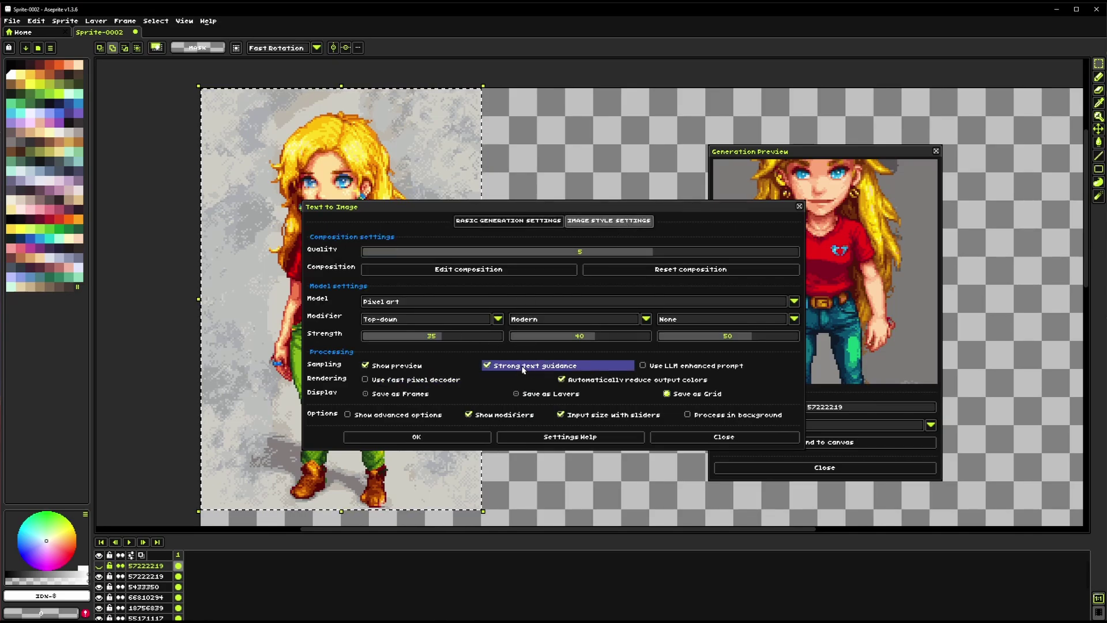
click(508, 220)
key(Tab)
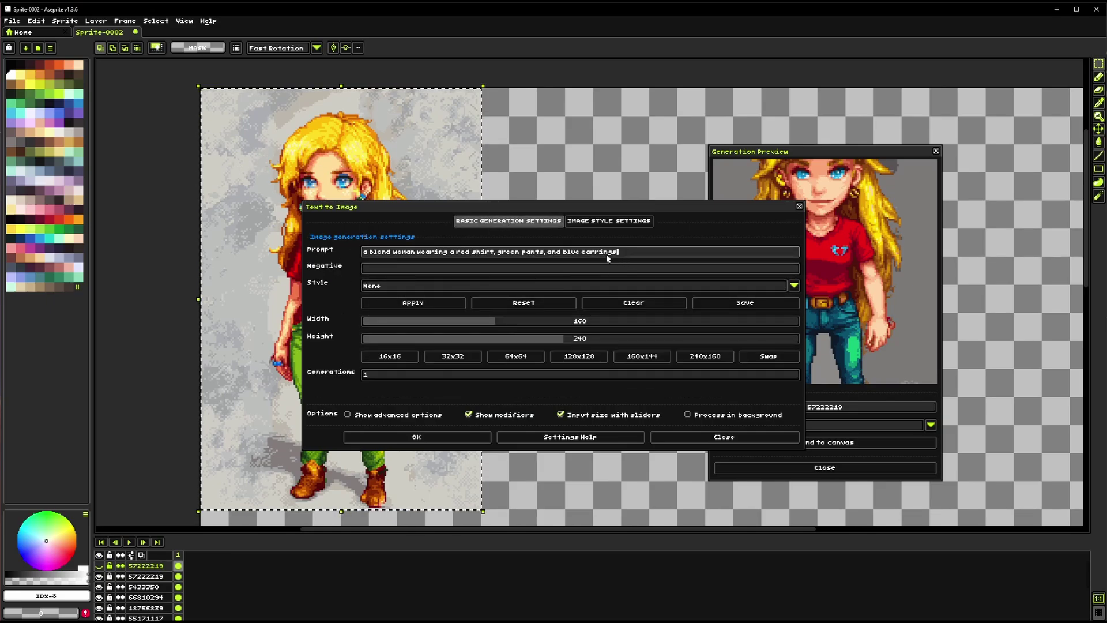
text(a)
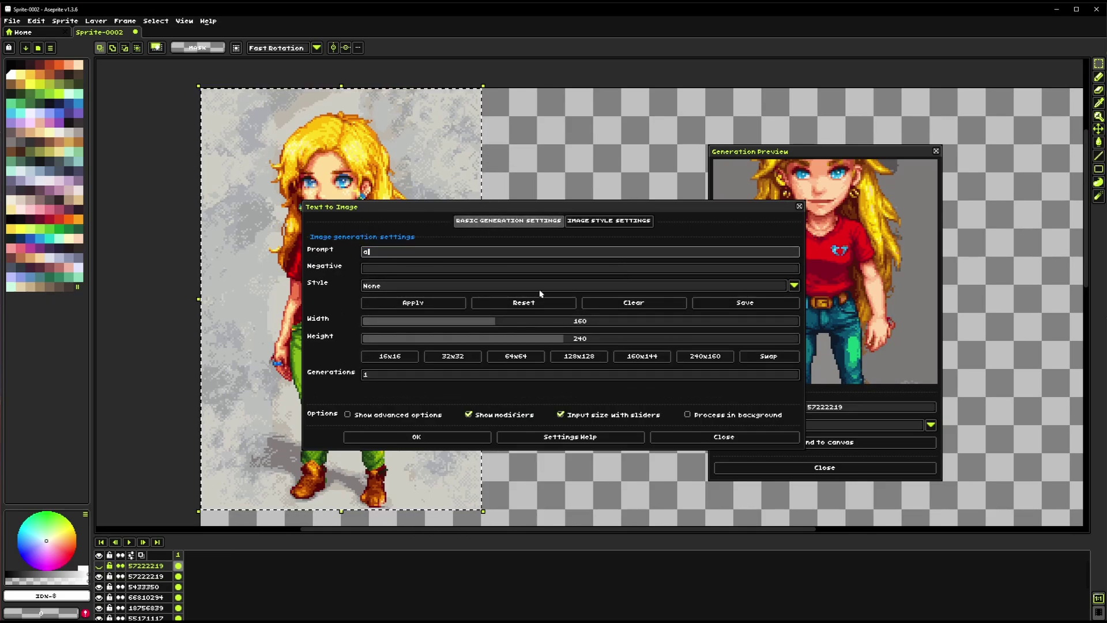
text( green sports car in a w)
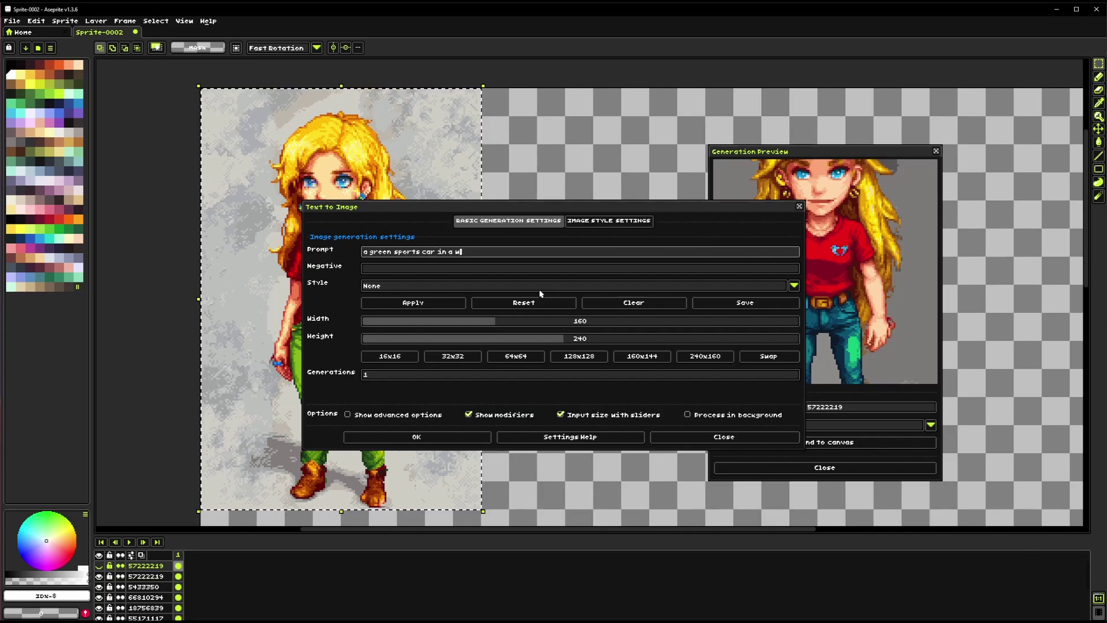
text(heat field)
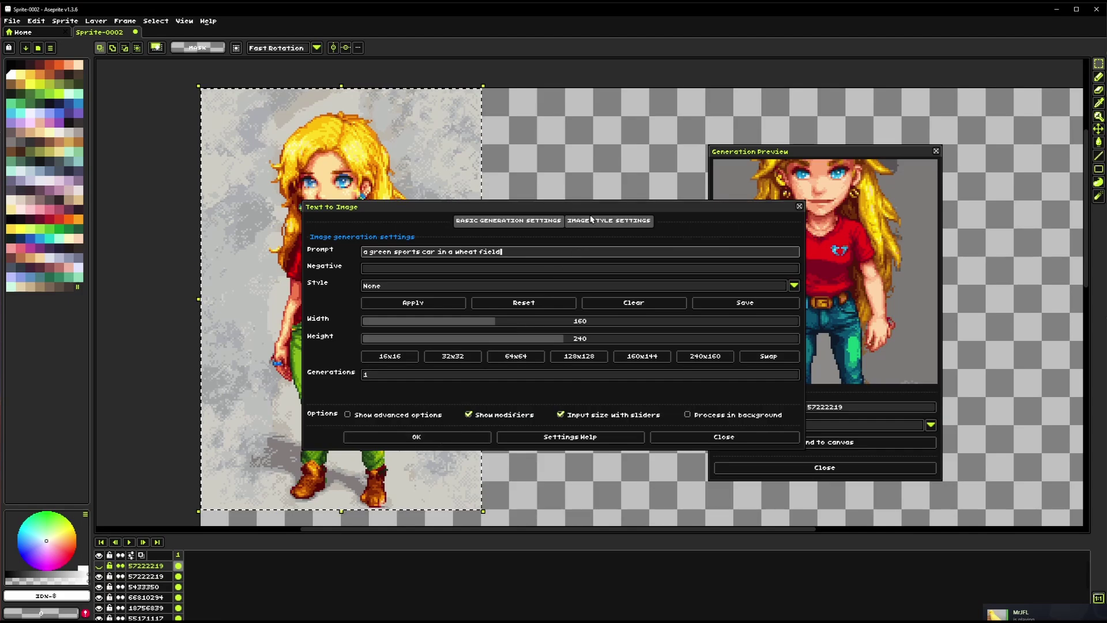
click(416, 436)
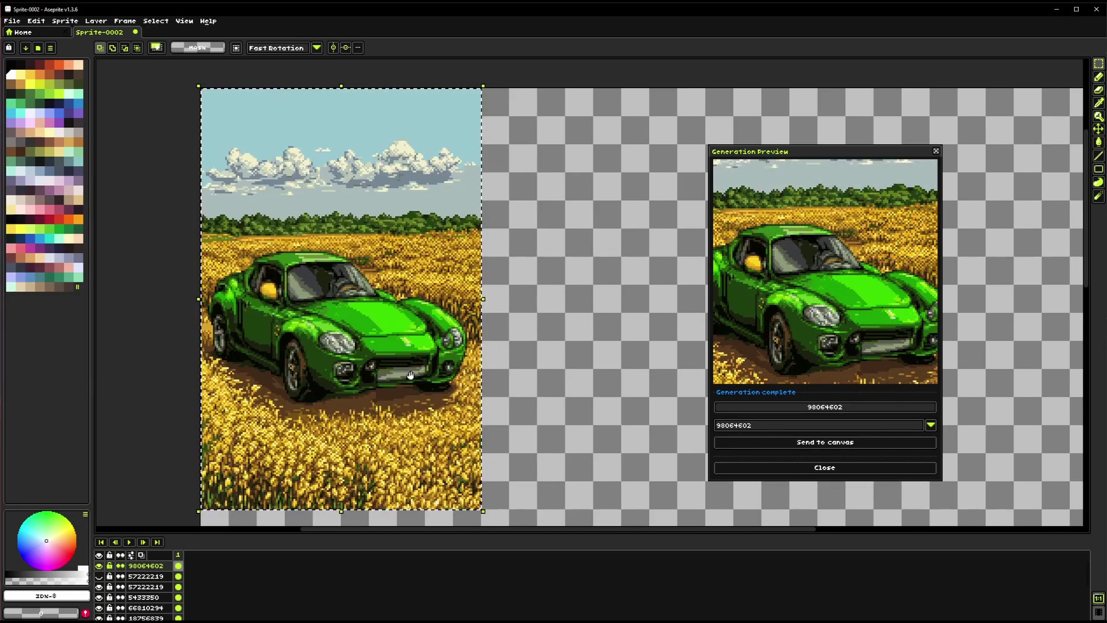
Clear the selection and select an empty strip of about 64x240 pixels along the right edge of the sports car image.
drag(410, 375, 385, 317)
scroll(360, 291, down, 2)
drag(443, 281, 402, 294)
click(401, 295)
drag(423, 334, 383, 327)
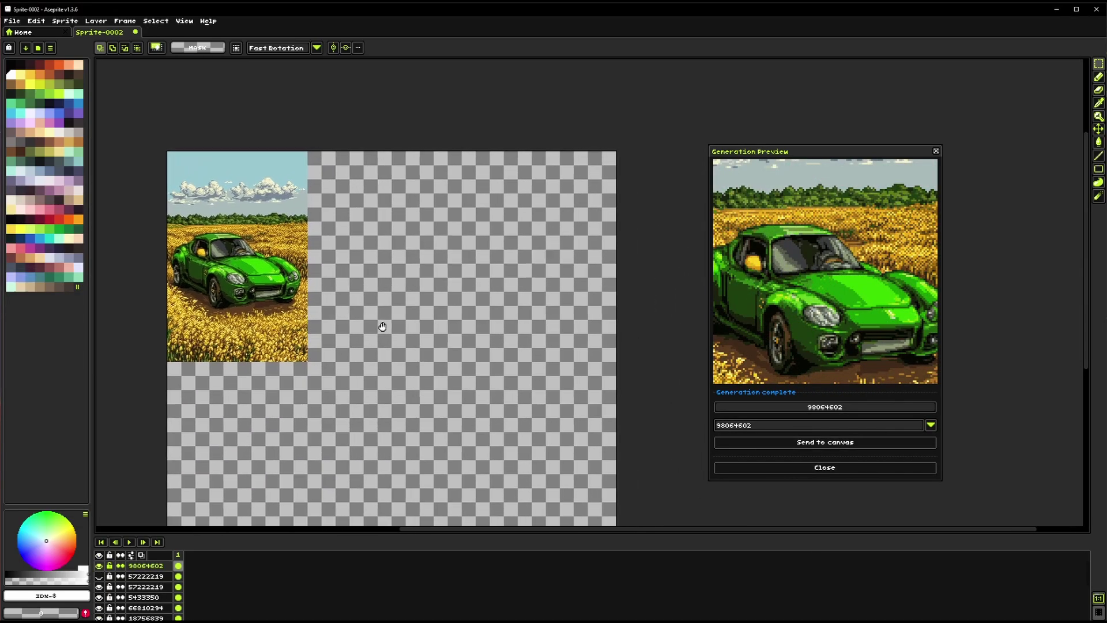
scroll(383, 326, up, 1)
scroll(321, 301, up, 1)
drag(321, 302, 364, 365)
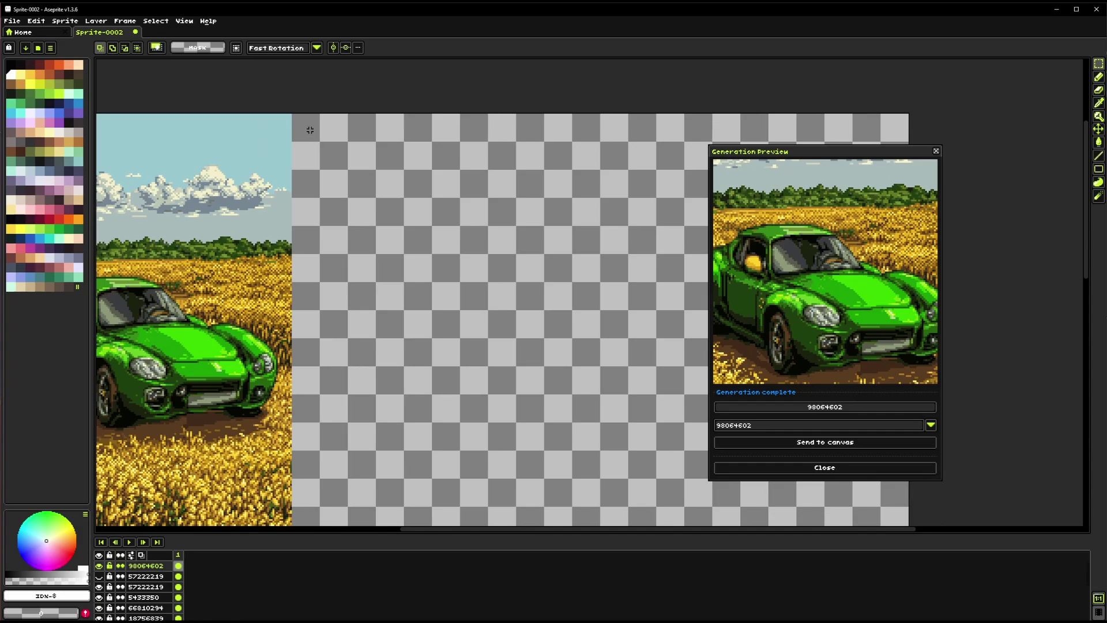
drag(311, 130, 388, 413)
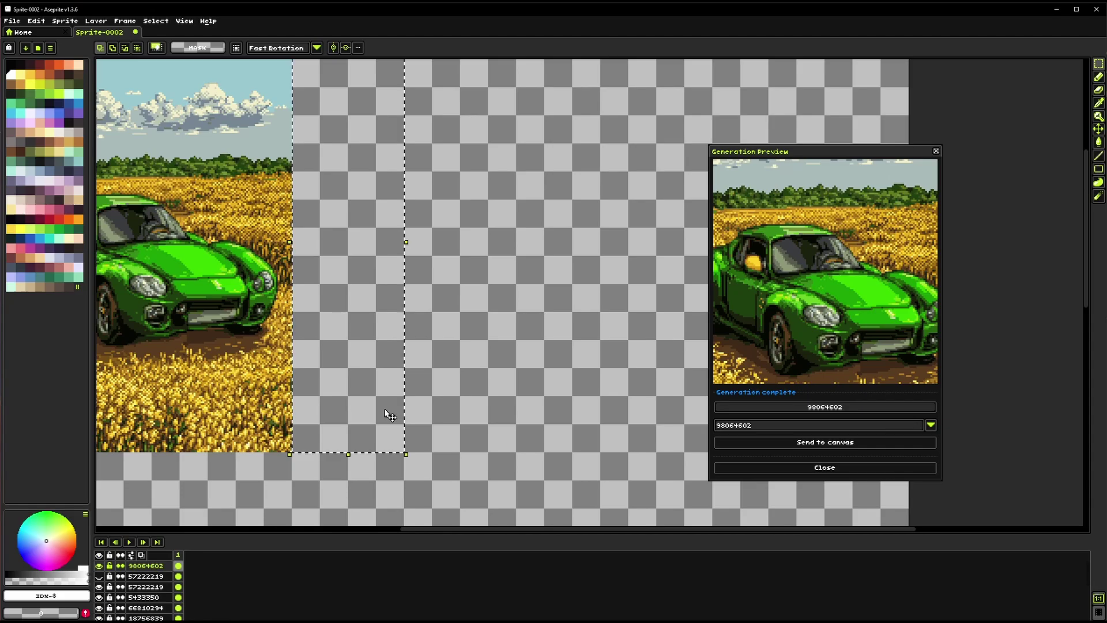
Generate the green sports car prompt at the selected strip's size of 64x240.
scroll(371, 289, up, 2)
key(shift+t)
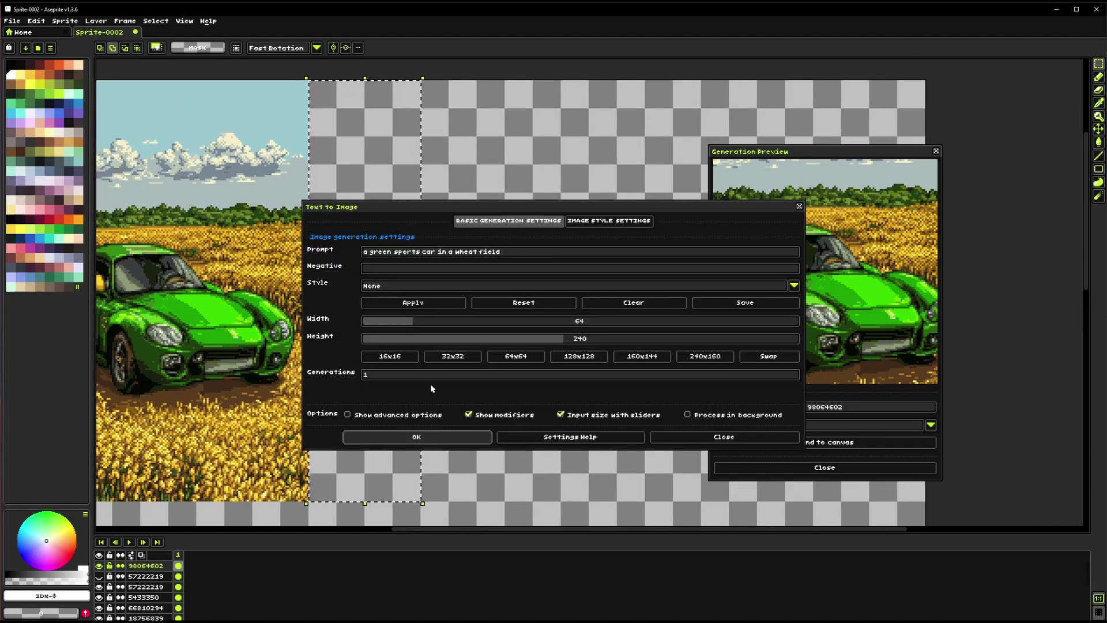
click(416, 437)
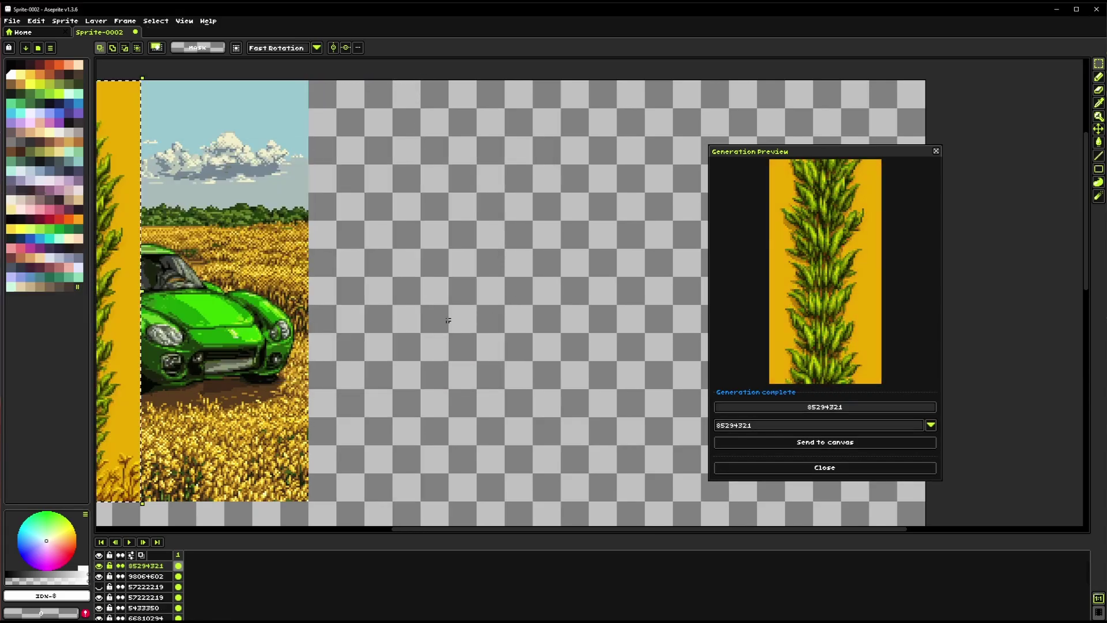
Undo the 64x240 generation that was placed over the left part of the sports car image.
drag(443, 298, 623, 292)
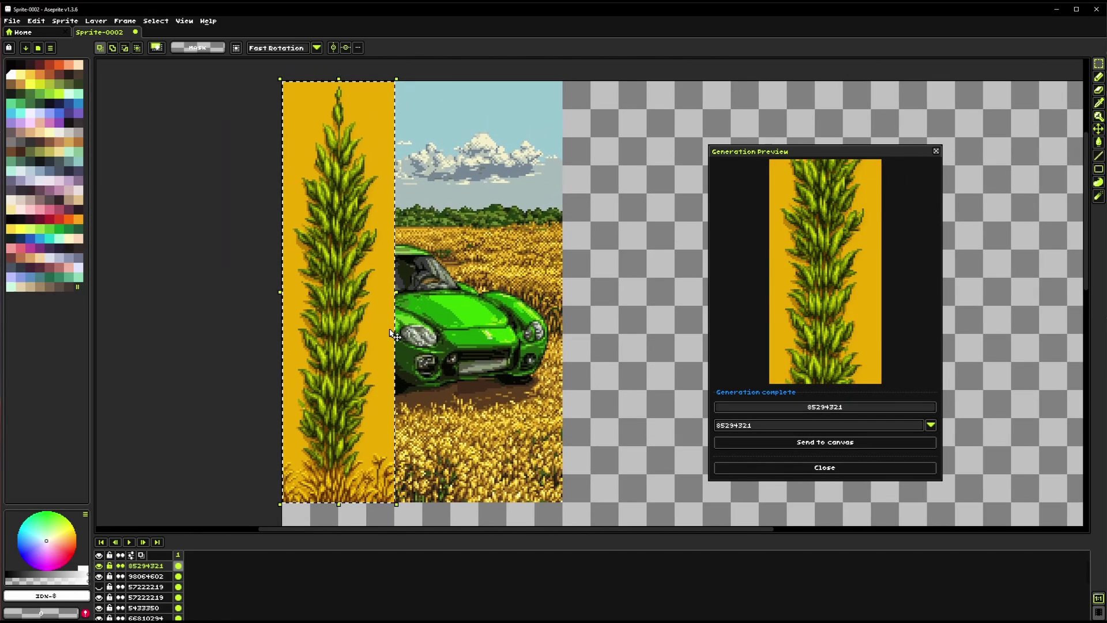
key(ctrl+z)
scroll(470, 402, right, 10)
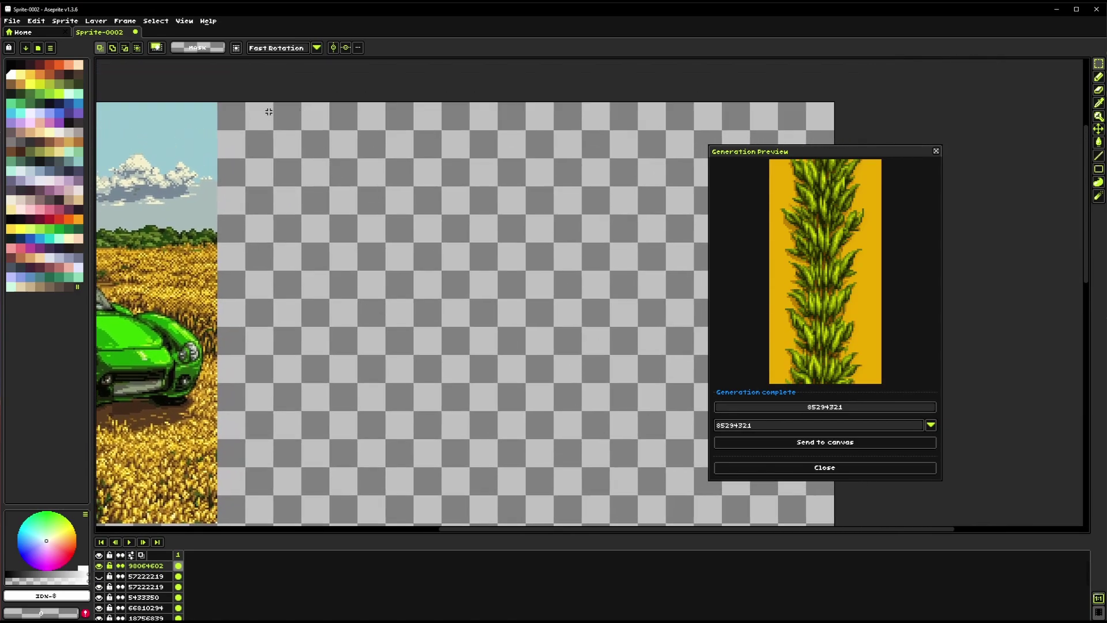
Select an empty area of about 80x176 pixels beside the sports car image and generate the green sports car prompt at that size.
drag(269, 112, 361, 408)
scroll(383, 363, left, 3)
scroll(383, 364, up, 2)
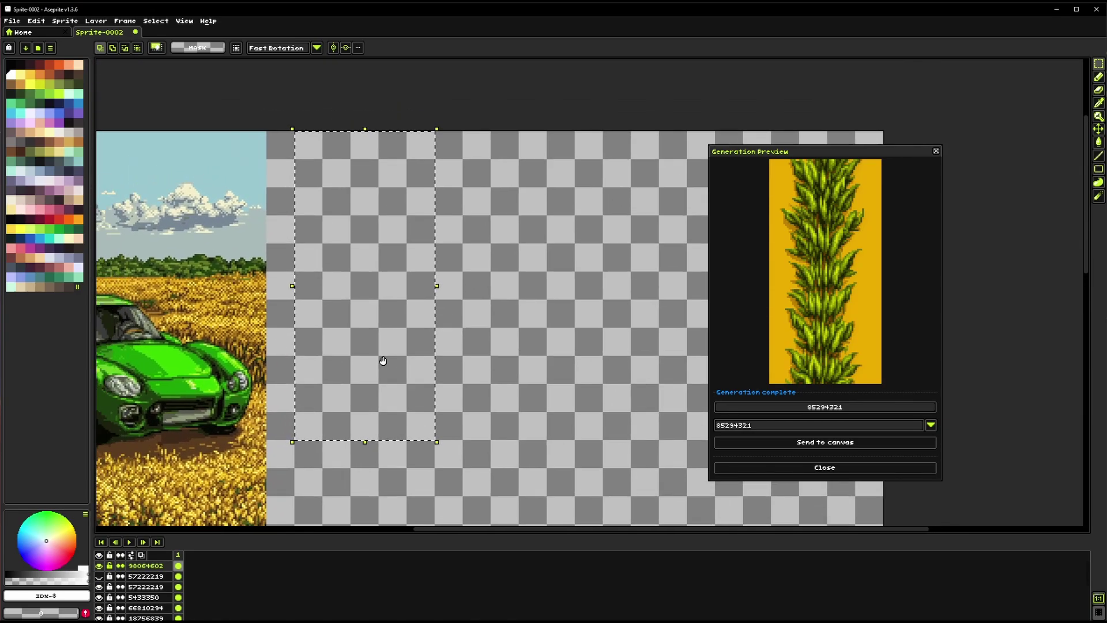
key(ctrl+shift+t)
click(405, 441)
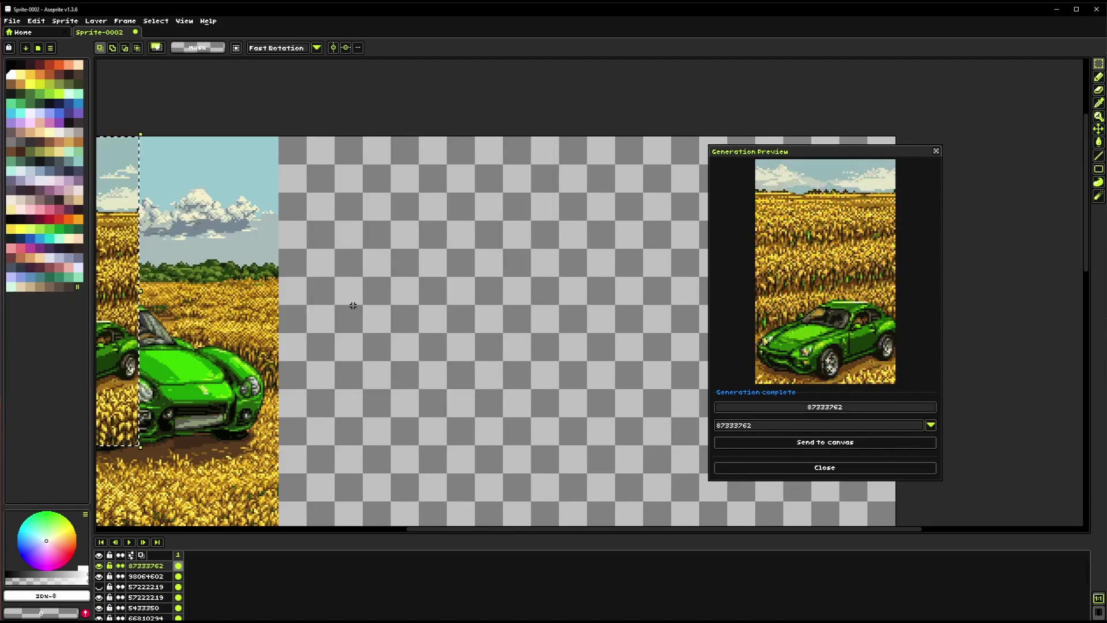
Clear the selection and examine the 80x176 sports car image against the larger one beneath it.
scroll(337, 375, up, 1)
scroll(343, 277, down, 1)
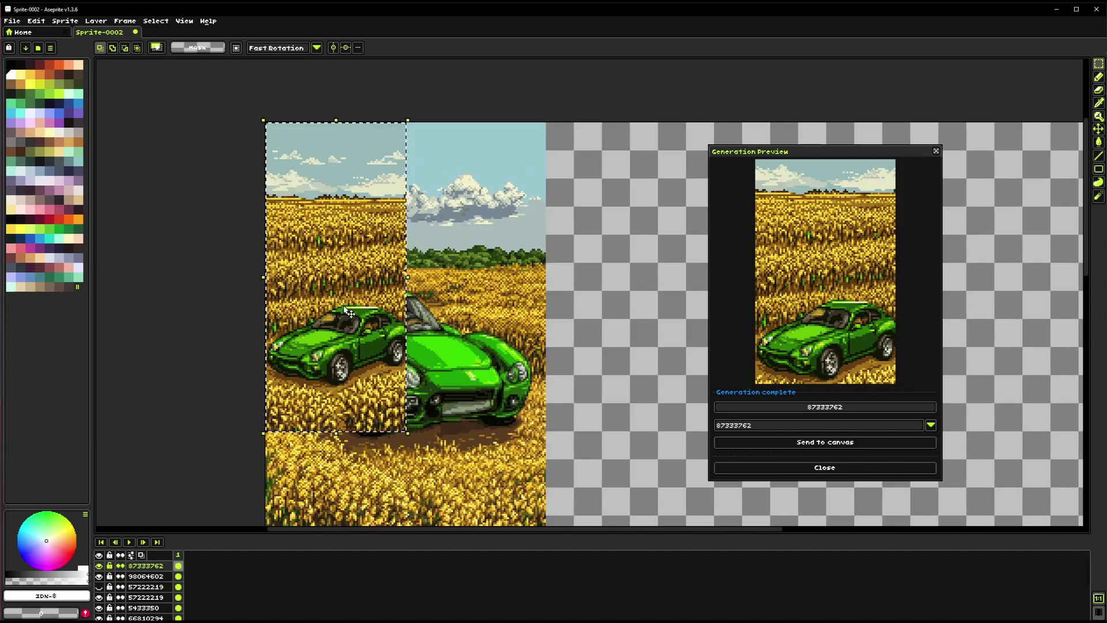
drag(508, 426, 315, 308)
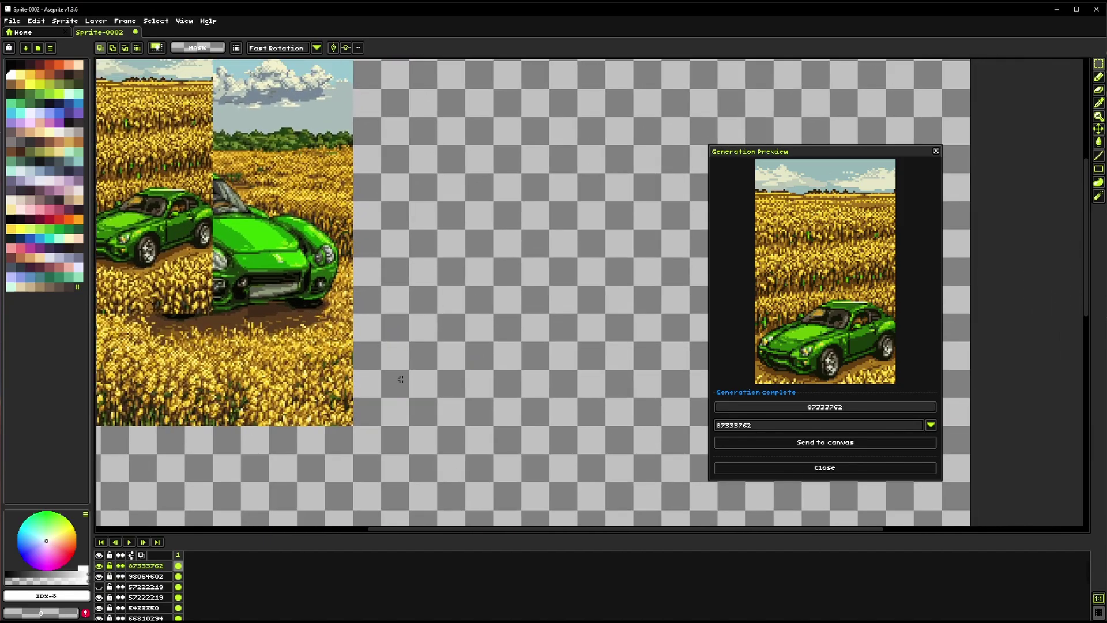
drag(491, 369, 257, 328)
drag(311, 246, 282, 366)
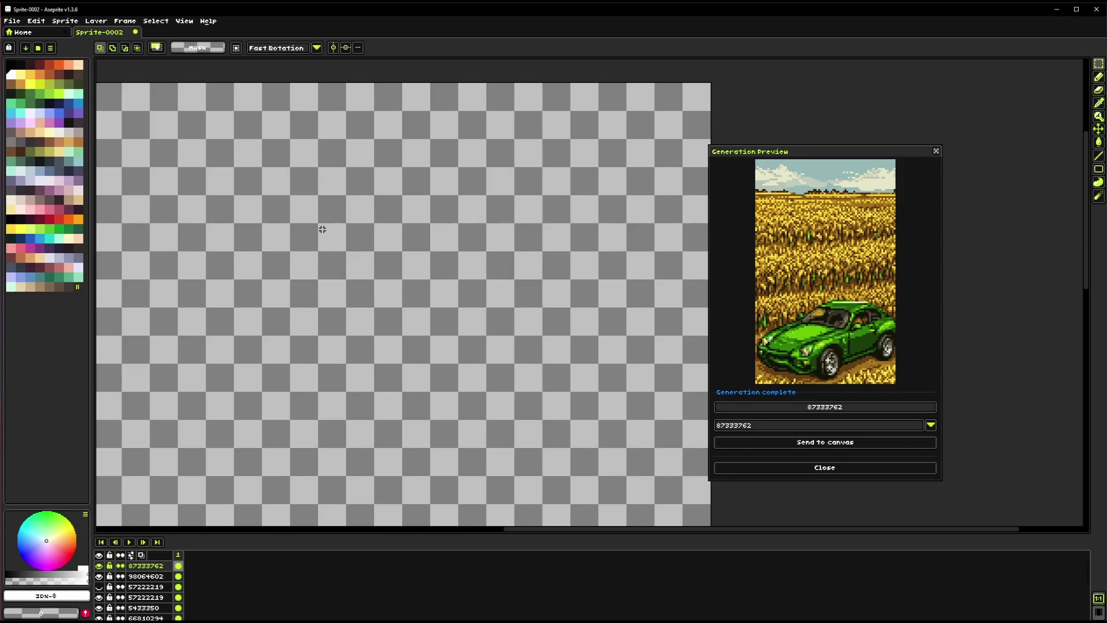
drag(323, 229, 295, 230)
scroll(398, 321, up, 1)
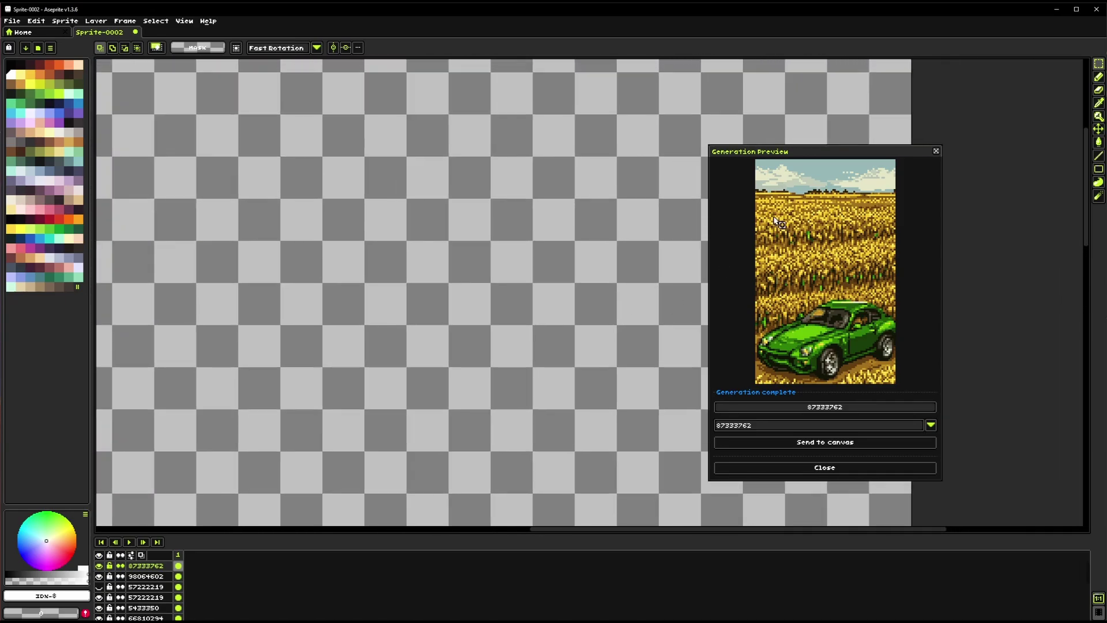
Move the generation preview away from the canvas centre and turn on Use LLM enhanced prompt in the Text to Image style settings.
drag(833, 153, 938, 152)
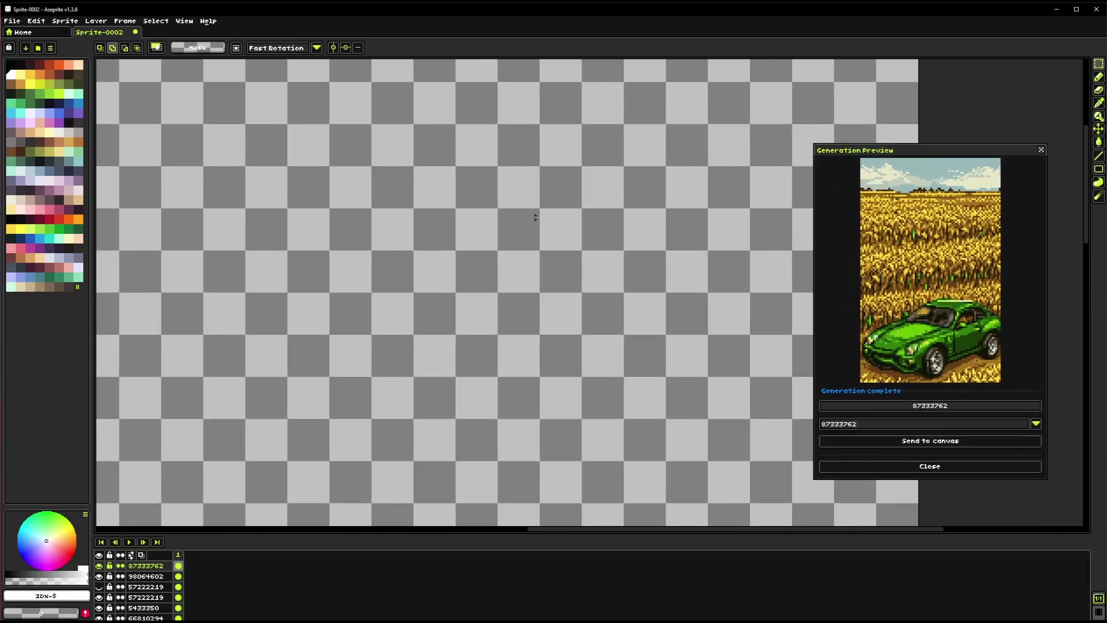
key(ctrl+shift+t)
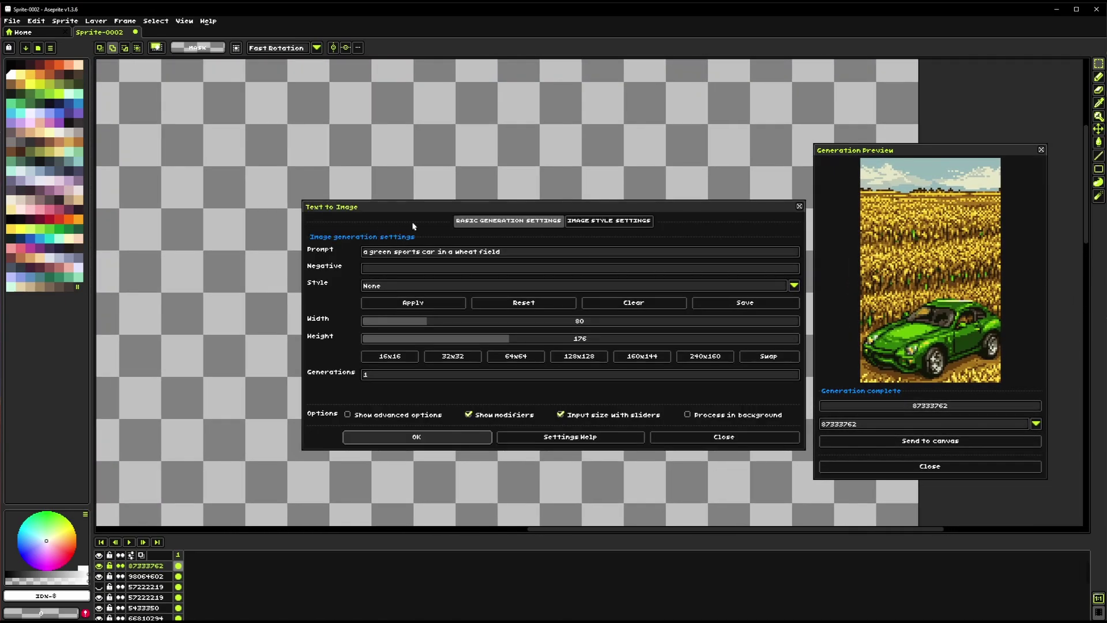
click(626, 230)
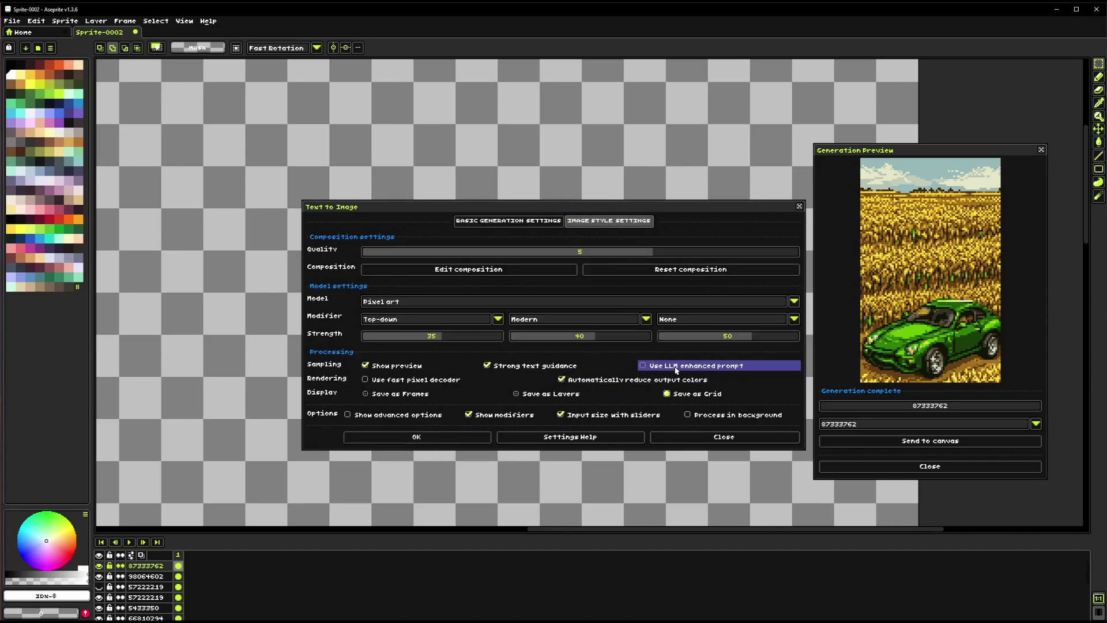
click(510, 222)
click(513, 254)
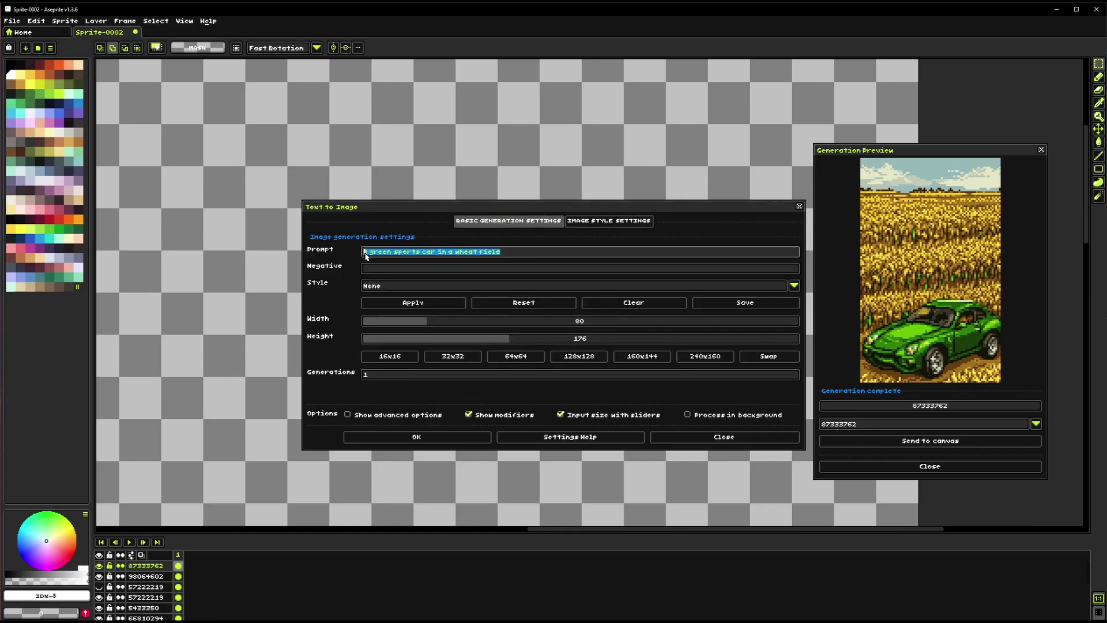
click(528, 256)
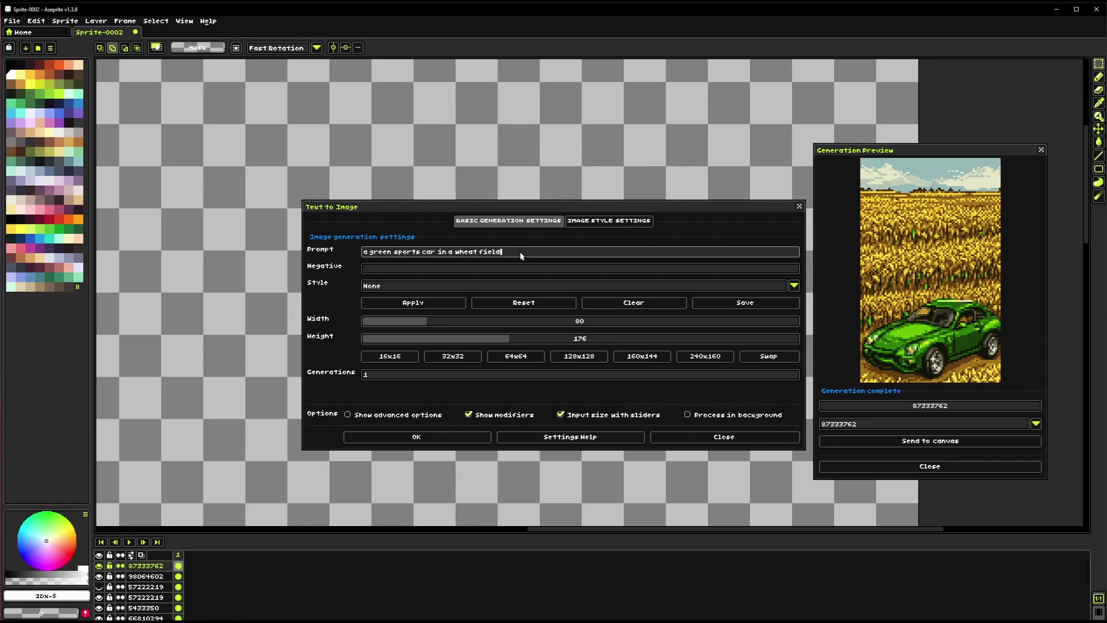
key(ctrl+a)
key(BackSpace)
text(a (pick a object) on a table)
click(505, 254)
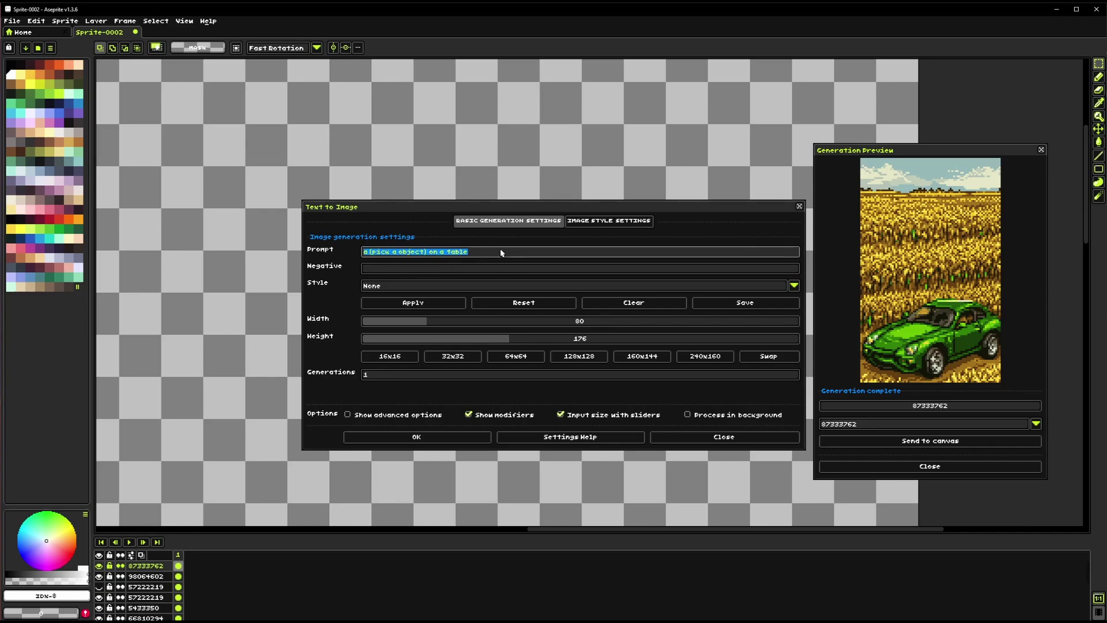
key(BackSpace)
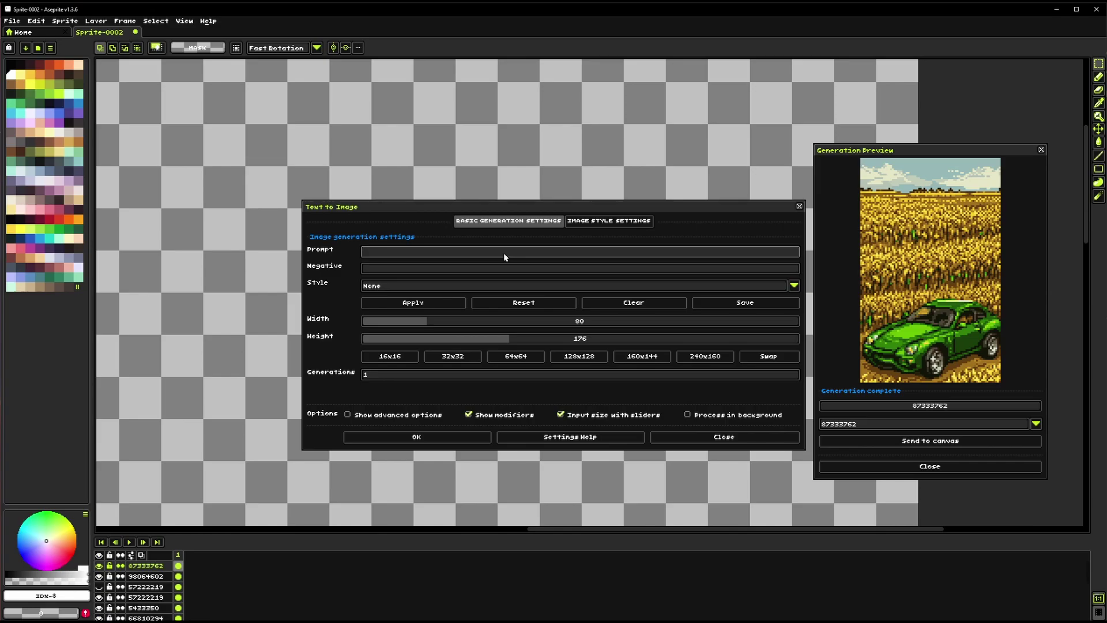
Set the prompt to "a canoe on a lake with mountains" and generate it at the 160x144 preset size.
text(canoe on a lake with mountains)
click(595, 222)
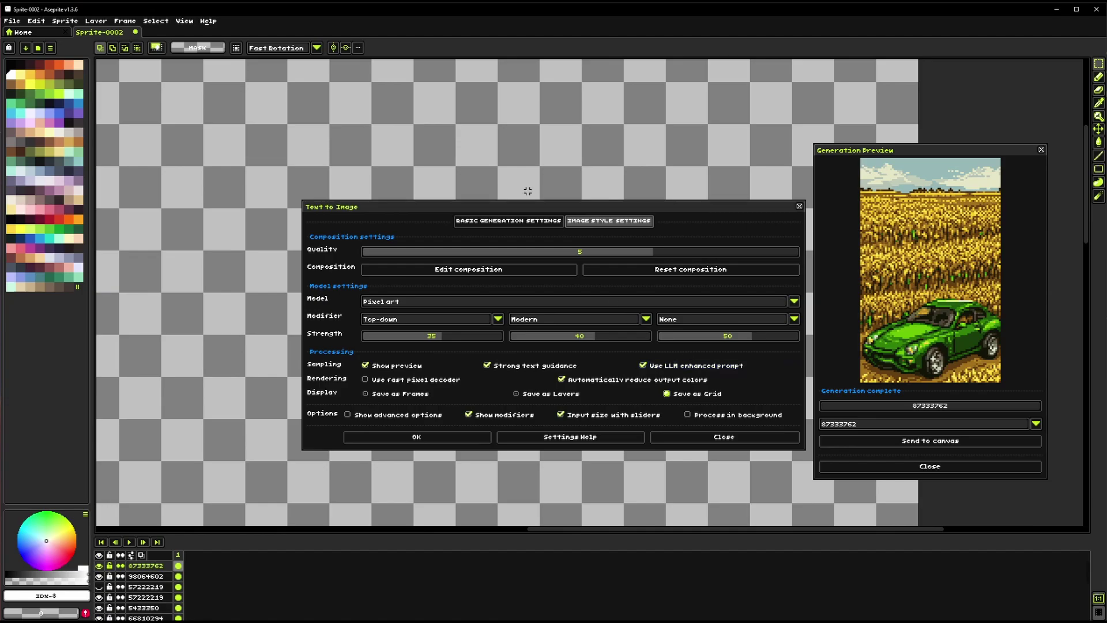
click(509, 221)
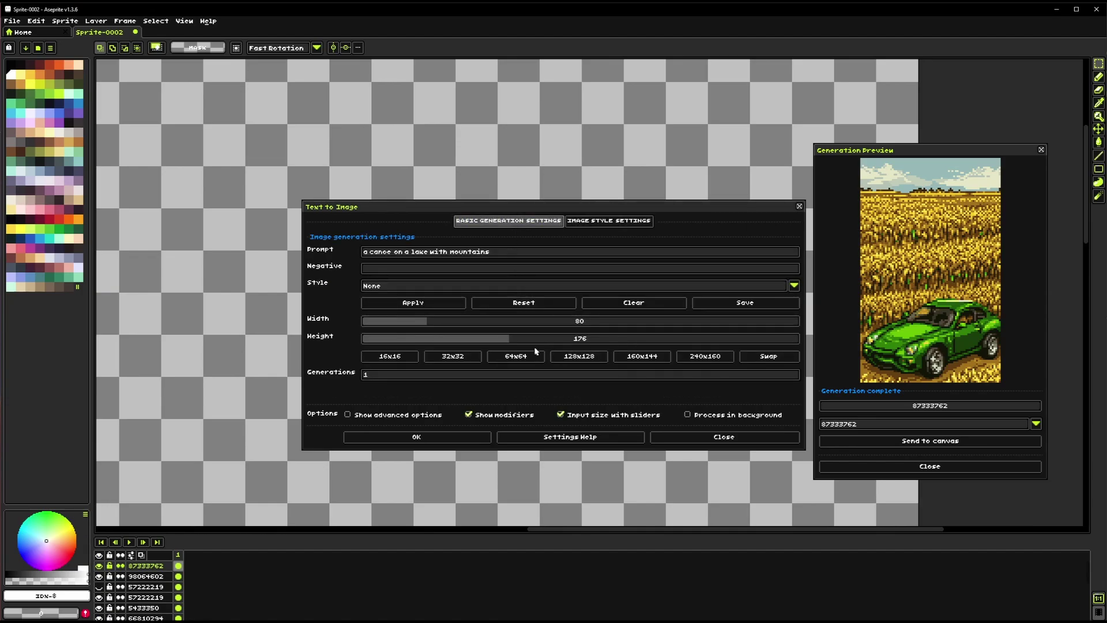
click(641, 357)
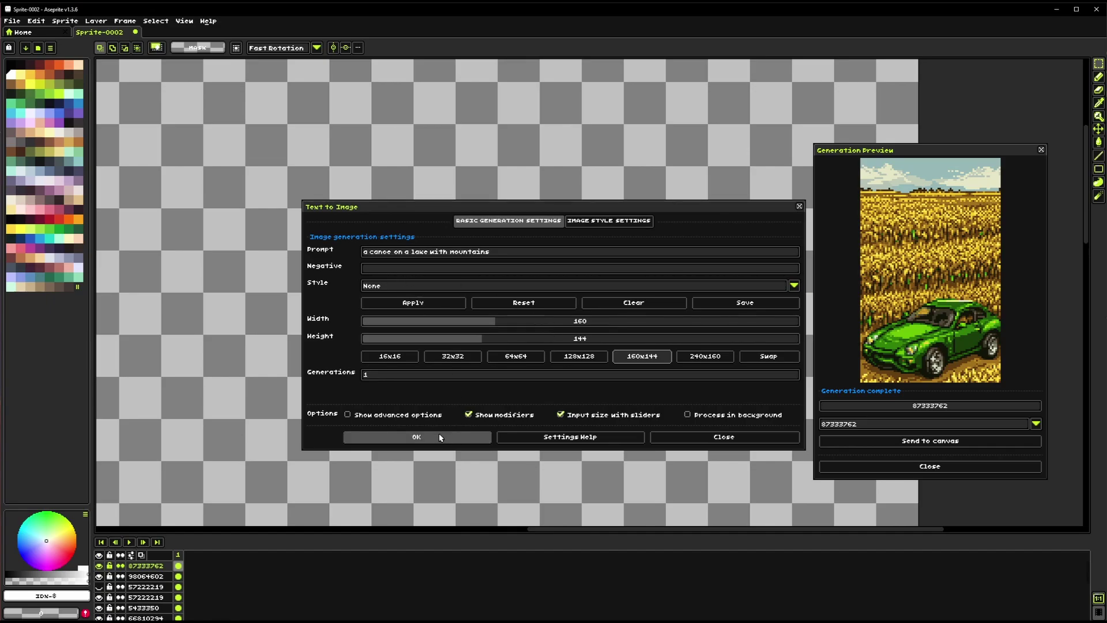
click(512, 252)
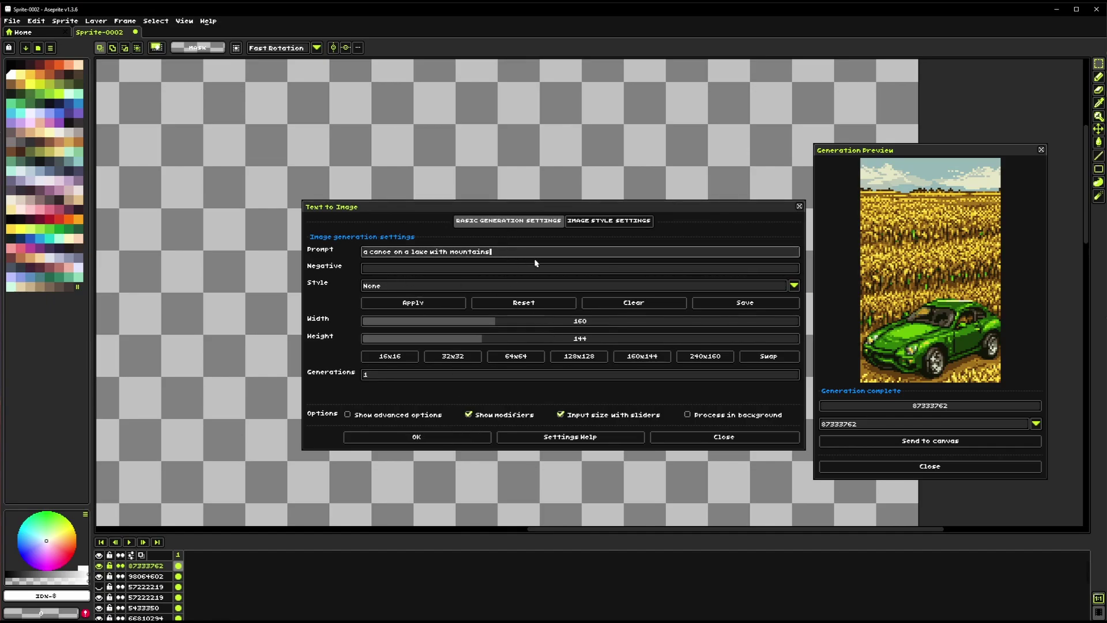
click(452, 438)
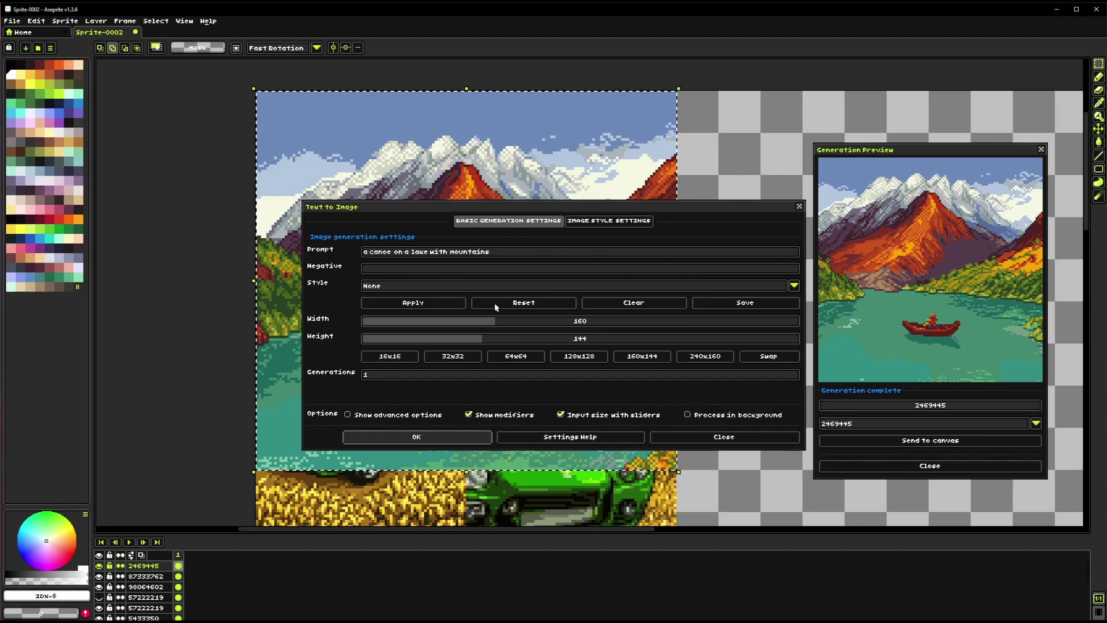
Replace the prompt with "a car" and generate nine images at the 64x64 preset size.
click(503, 254)
key(ctrl+a)
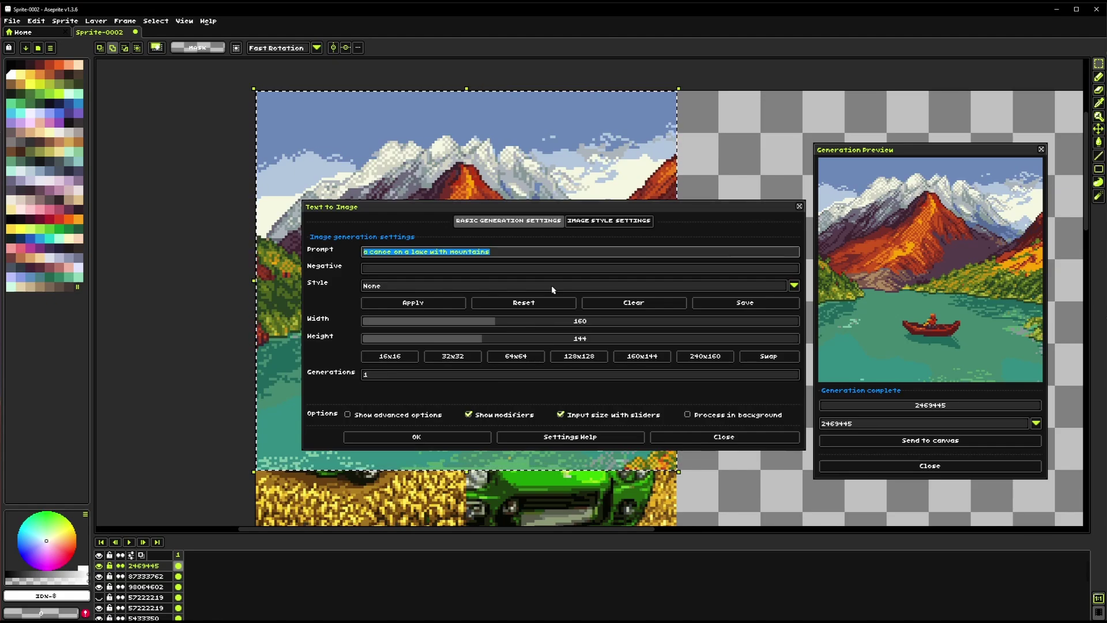
text(a car)
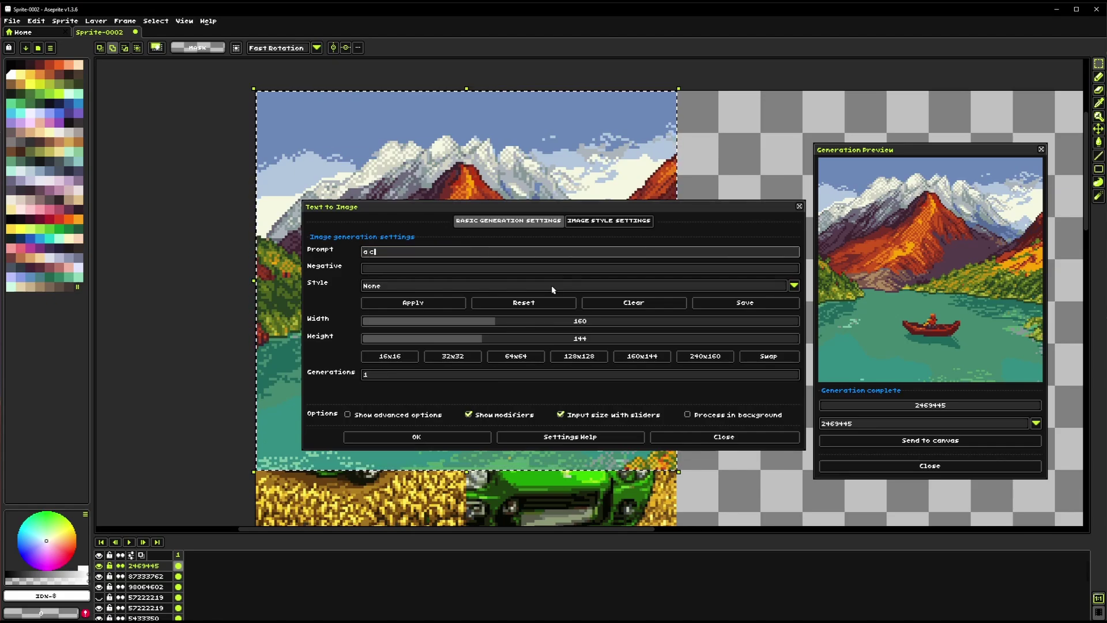
click(561, 357)
click(542, 357)
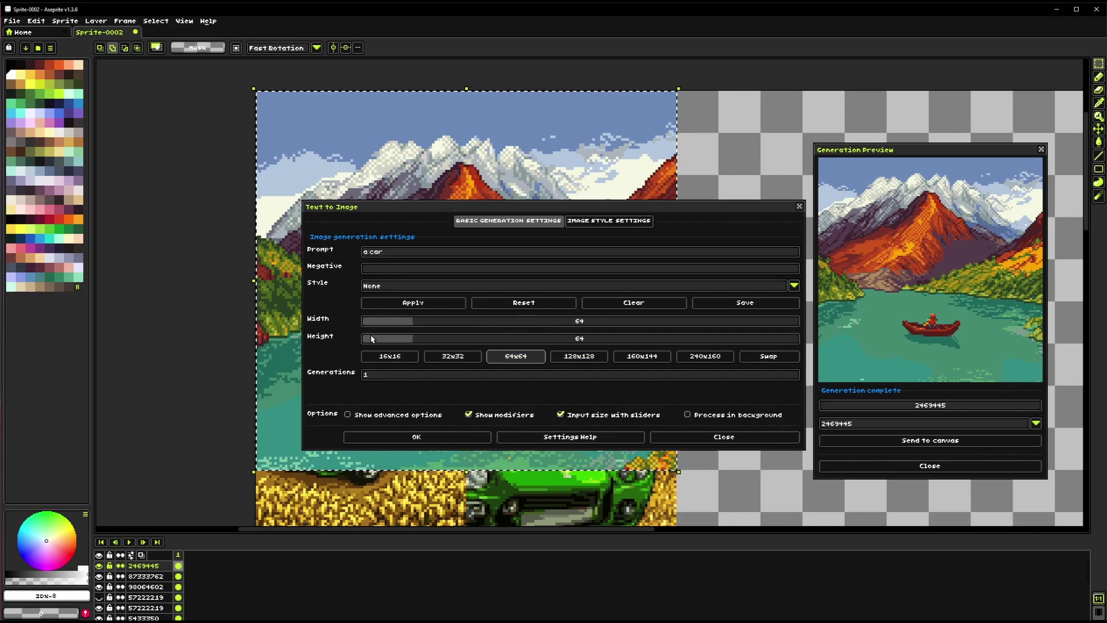
click(407, 375)
text(9)
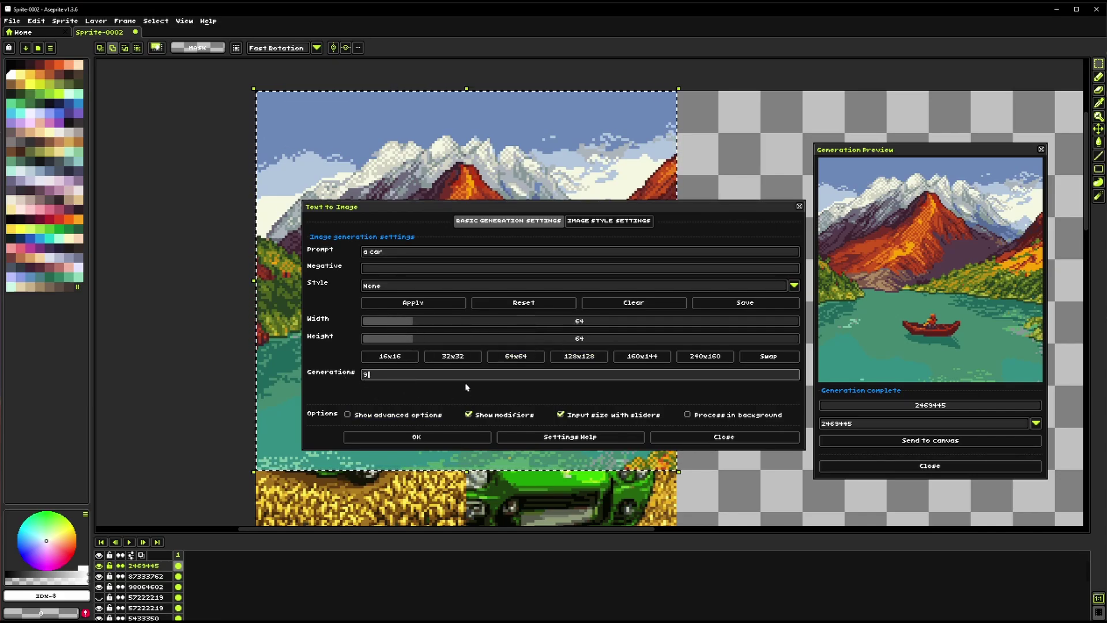
click(460, 437)
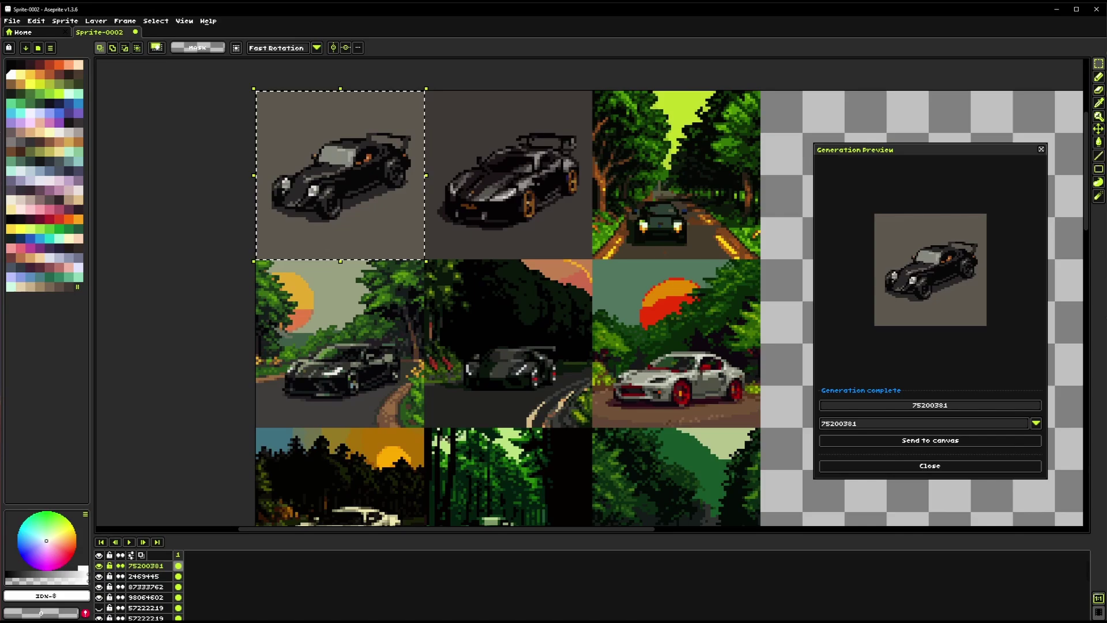
Examine the grid of generated car images and review the Text to Image style settings.
drag(516, 326, 514, 299)
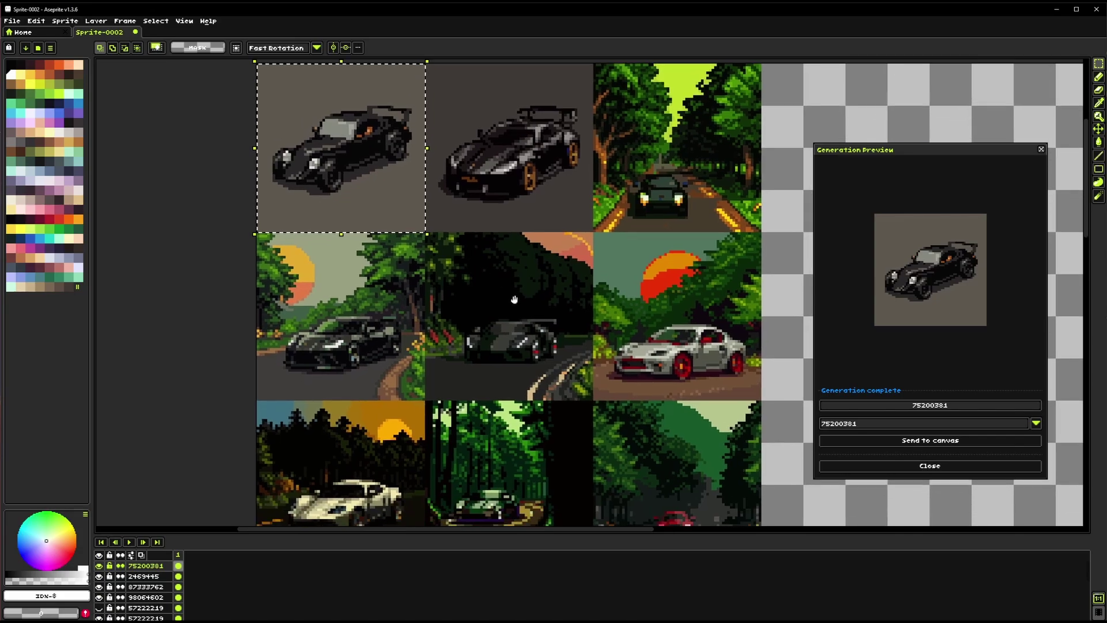
scroll(514, 299, down, 1)
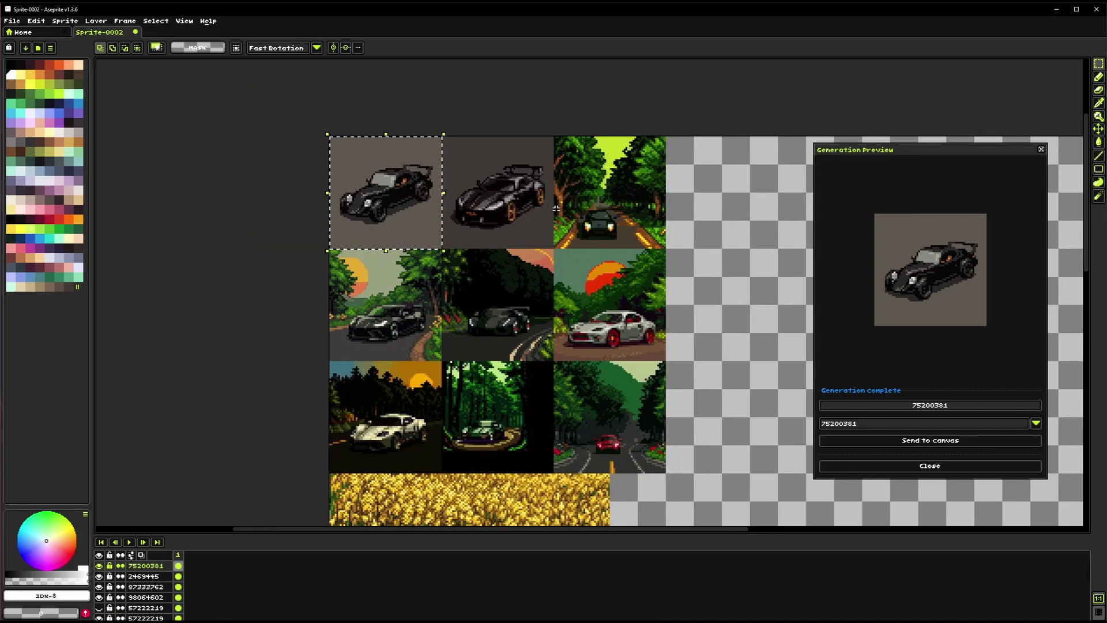
scroll(557, 208, up, 1)
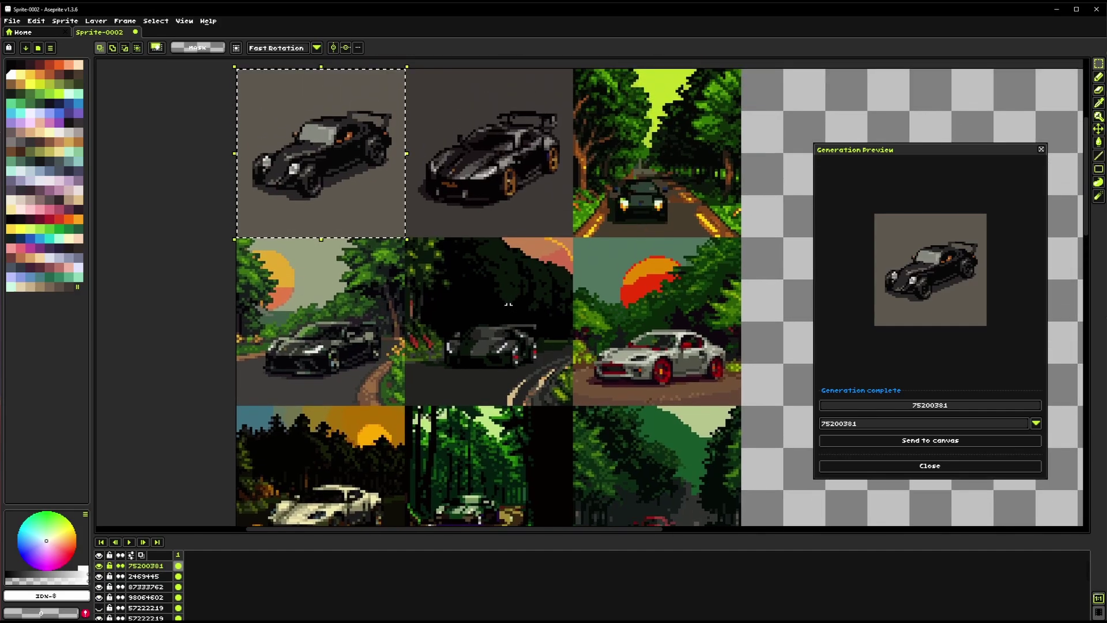
scroll(571, 311, down, 2)
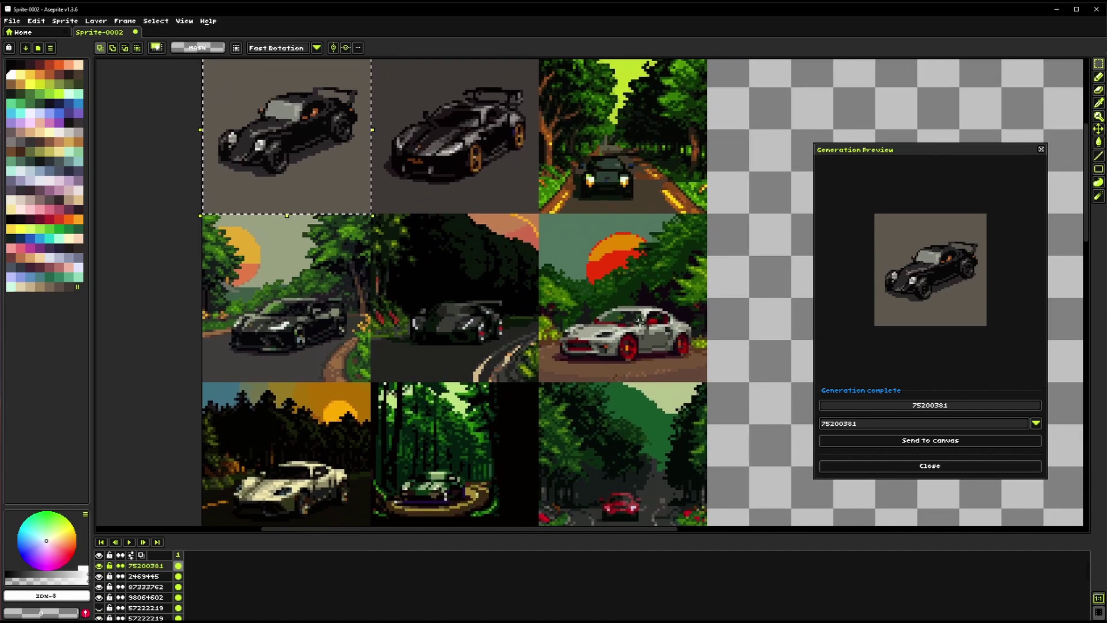
scroll(640, 319, up, 1)
key(ctrl+t)
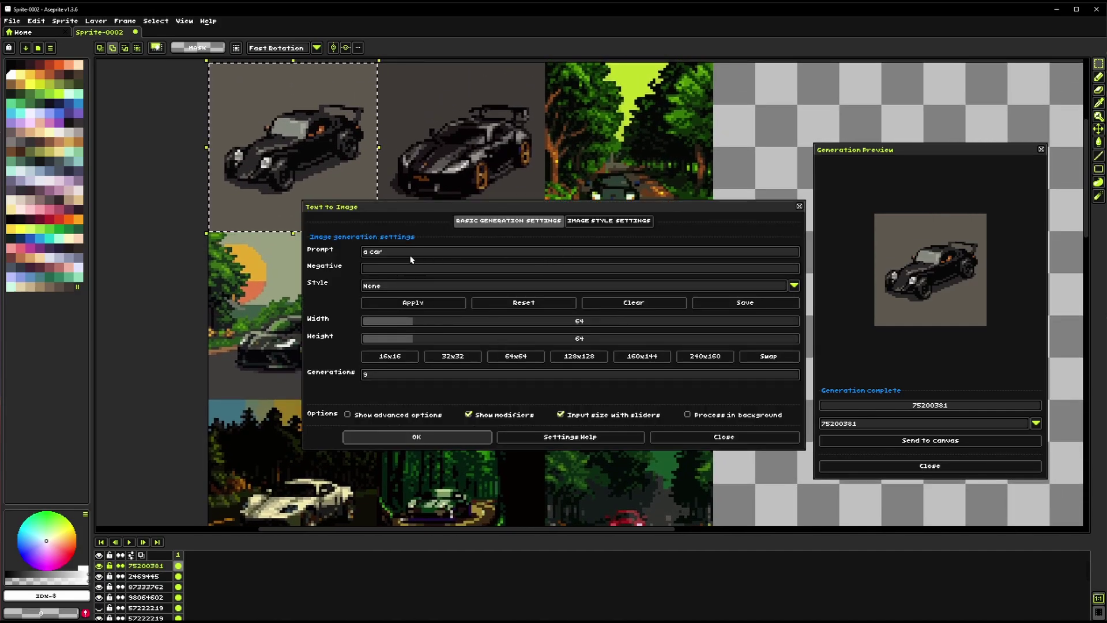
click(609, 222)
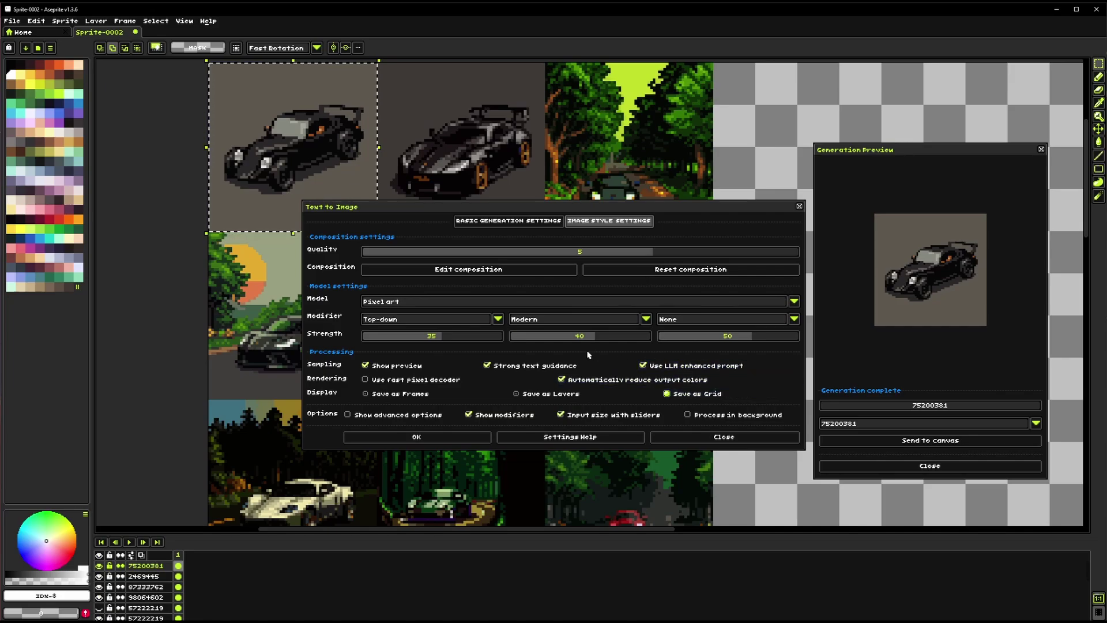
click(515, 222)
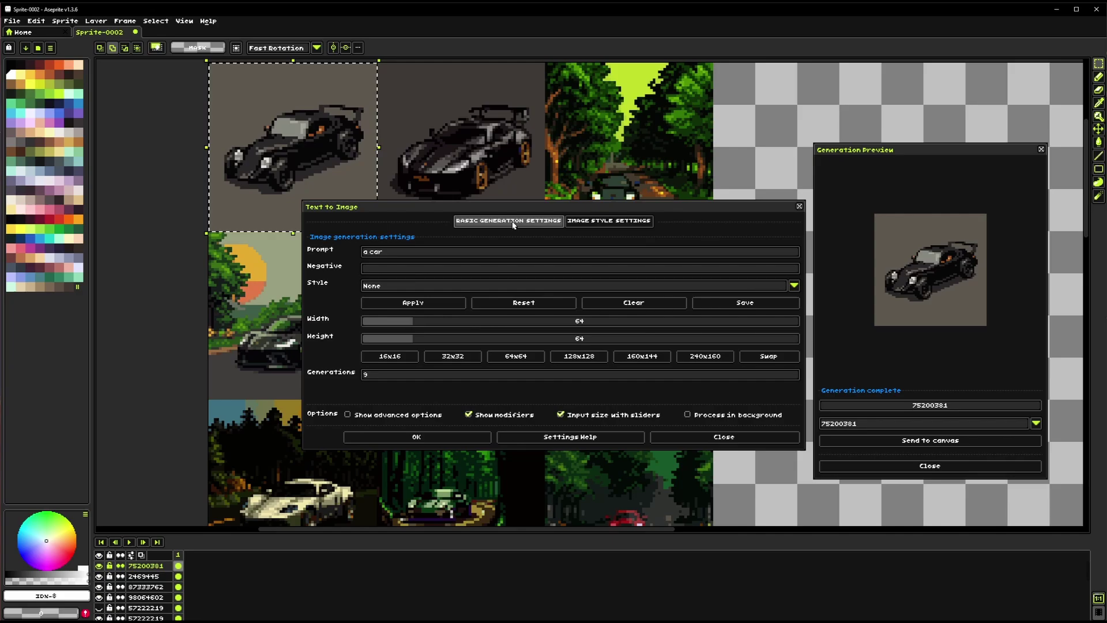
Clear the prompt, apply the Default style preset and look through the prompt text it fills in.
click(392, 254)
key(BackSpace)
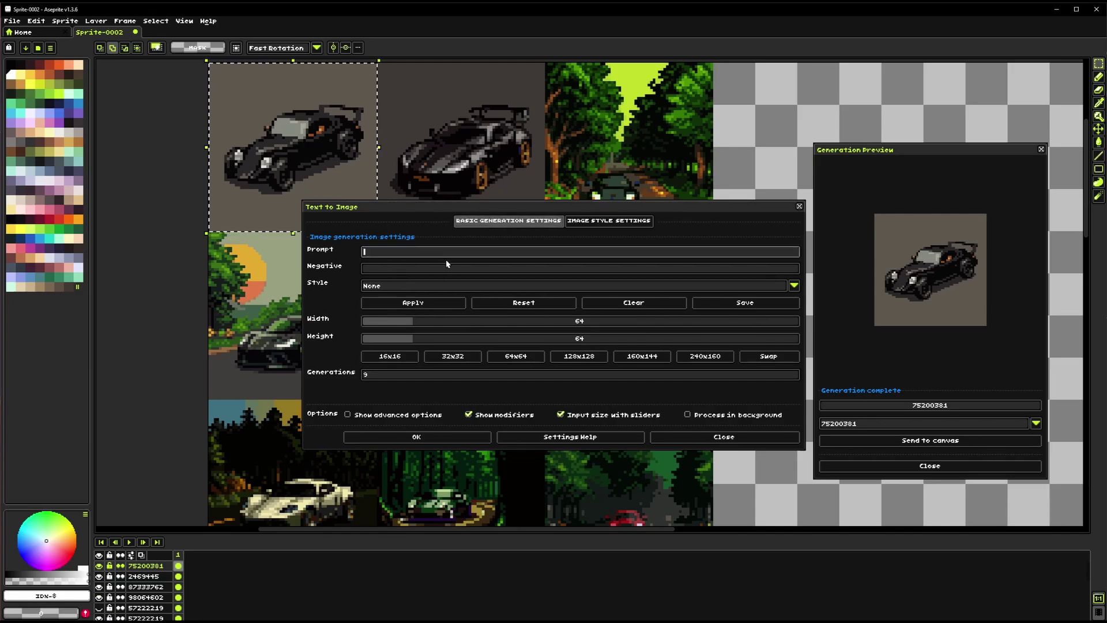
click(403, 287)
click(398, 310)
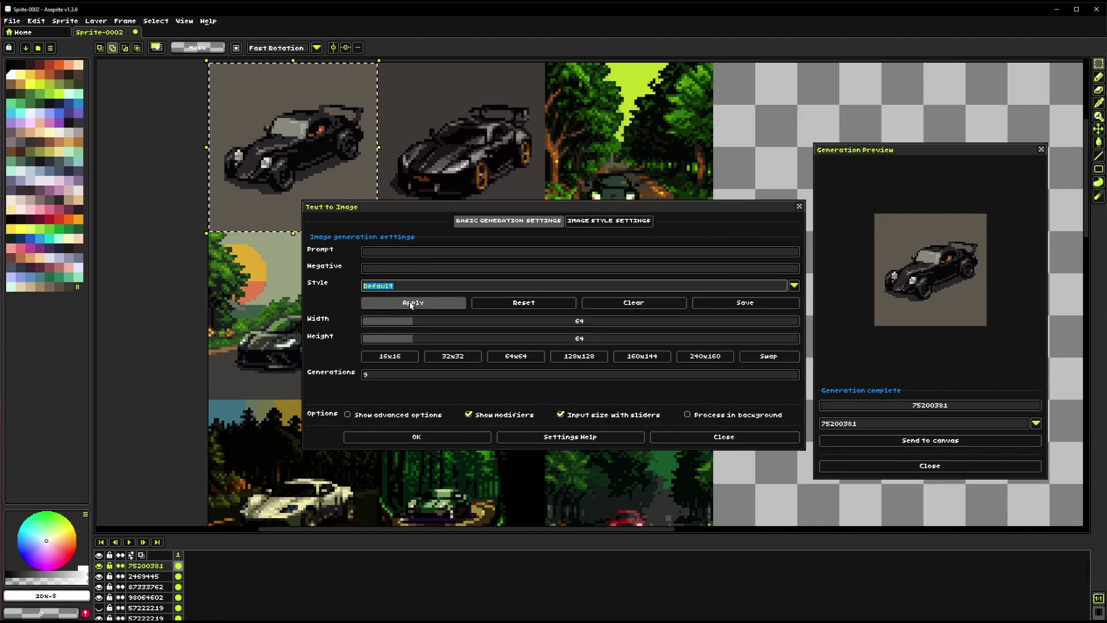
click(412, 304)
drag(798, 252, 248, 274)
click(646, 252)
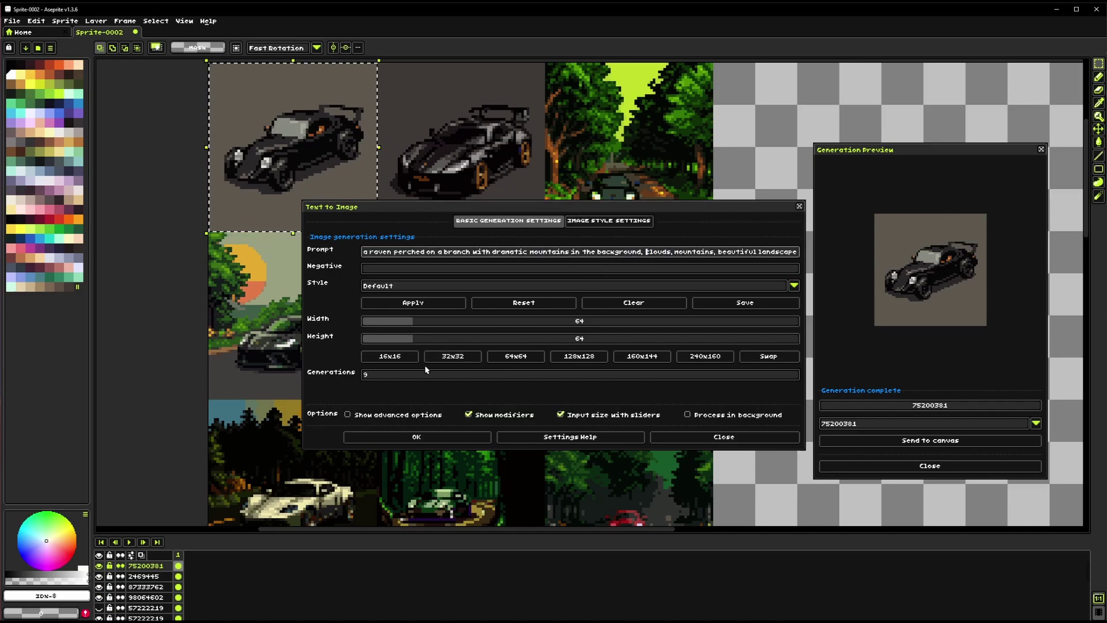
Generate nine 64x64 images from the prompt of a raven perched on a branch with dramatic mountains, and look over the grid.
click(411, 440)
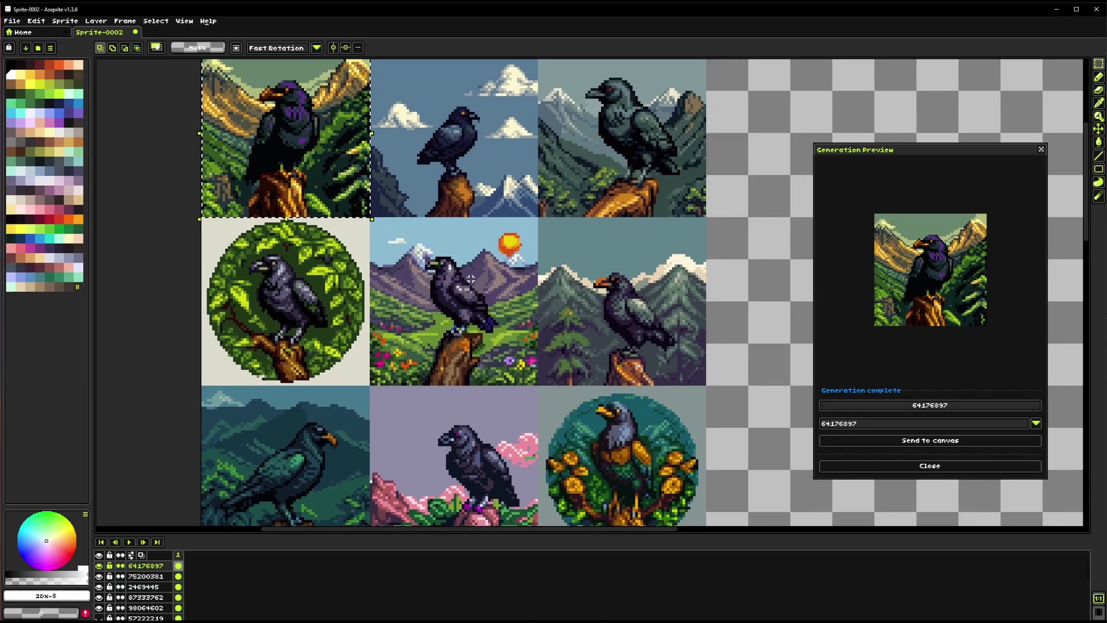
scroll(483, 342, down, 1)
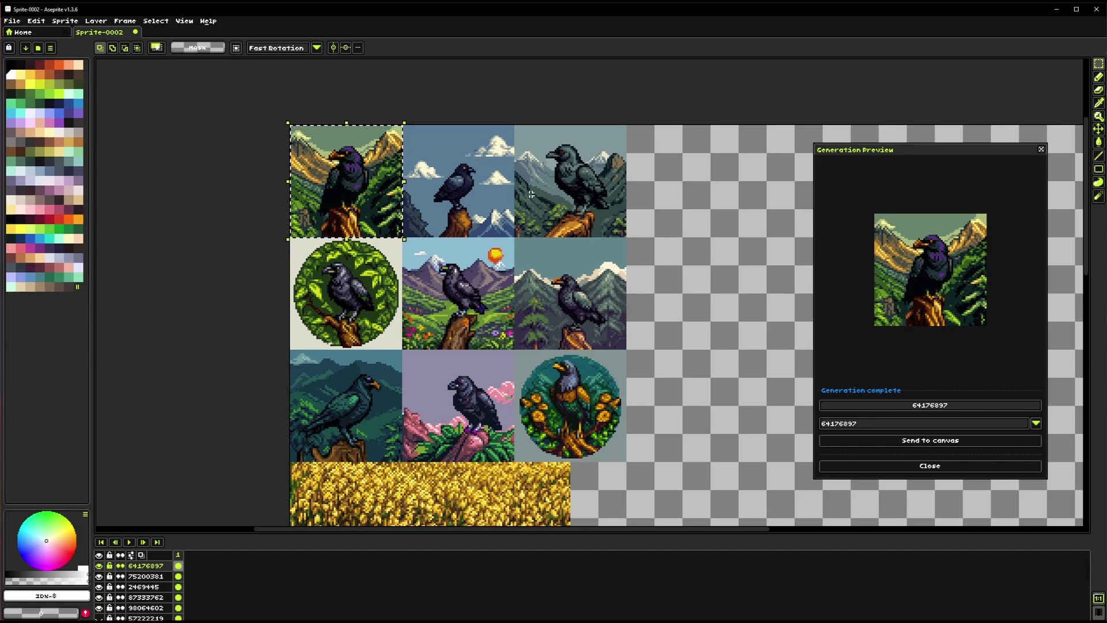
scroll(466, 415, up, 1)
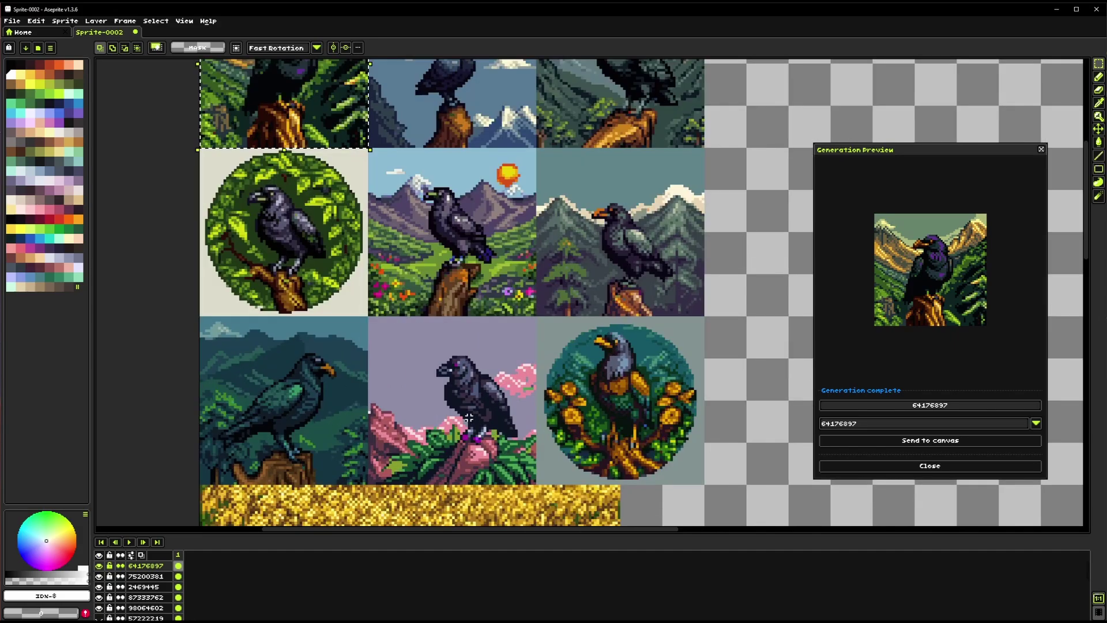
drag(506, 291, 523, 402)
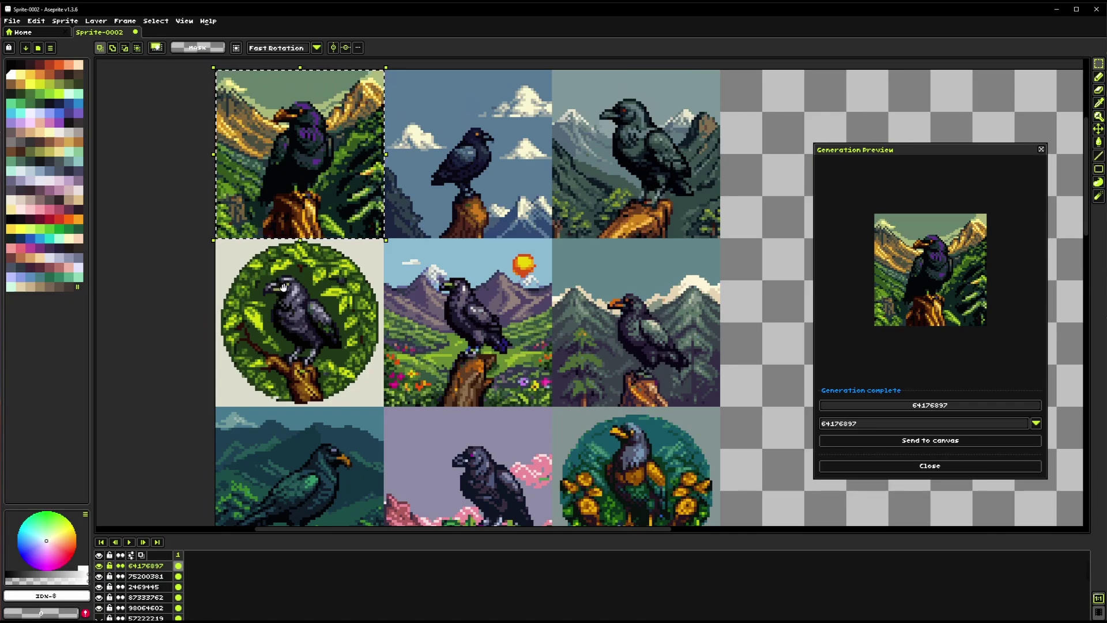
drag(460, 385, 418, 305)
scroll(418, 372, down, 1)
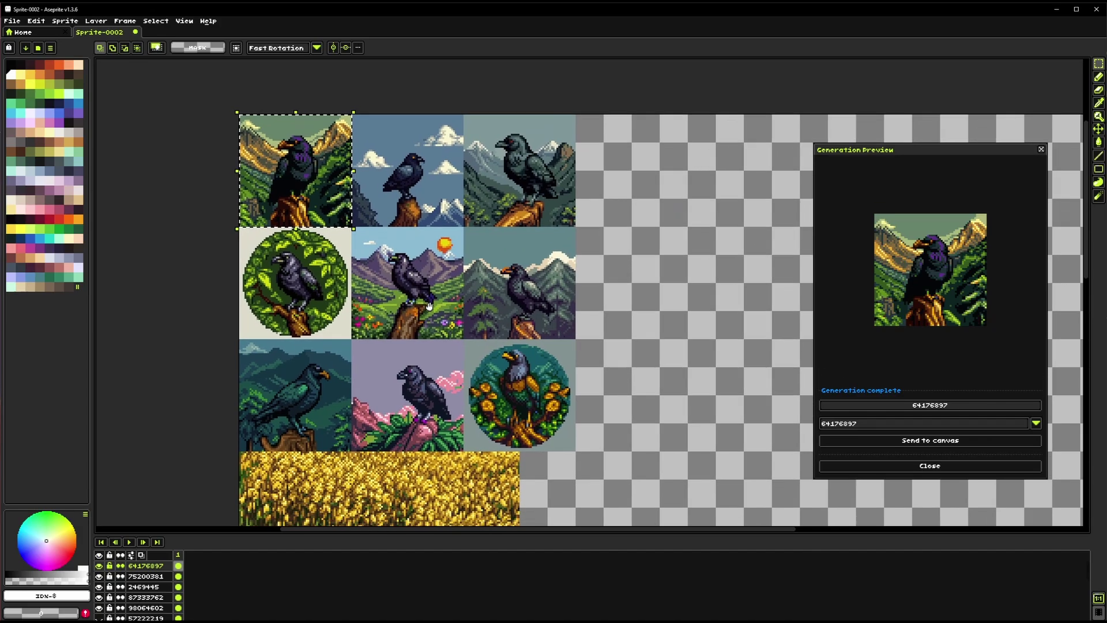
Select an empty 192x192 area beside the raven grid and generate a single image from the same raven prompt at that size.
drag(565, 388, 502, 384)
drag(638, 384, 395, 388)
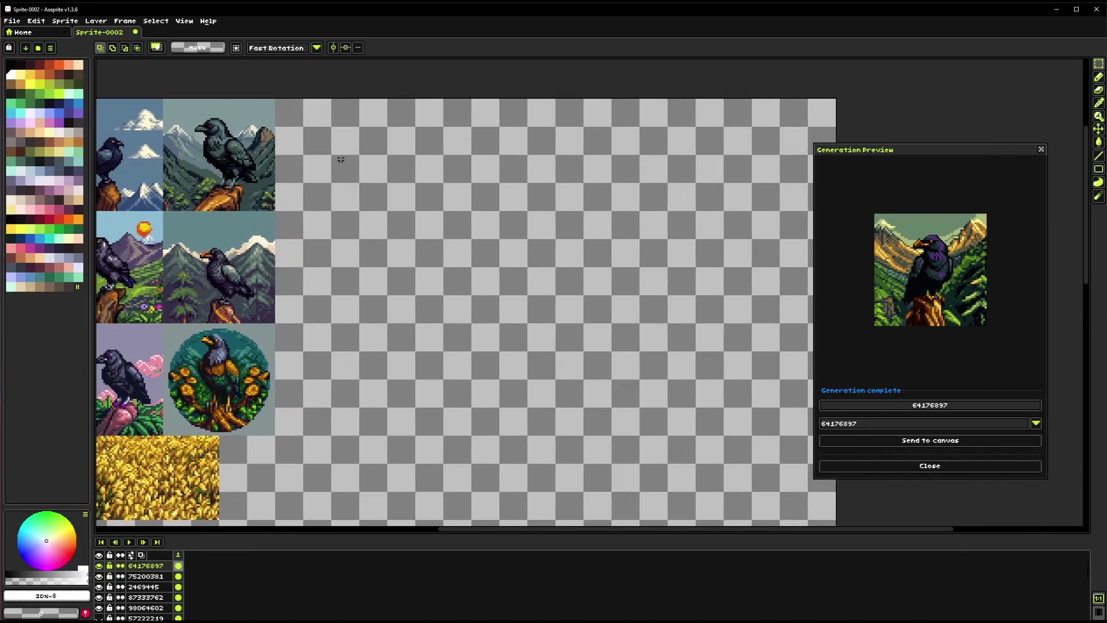
drag(293, 114, 580, 421)
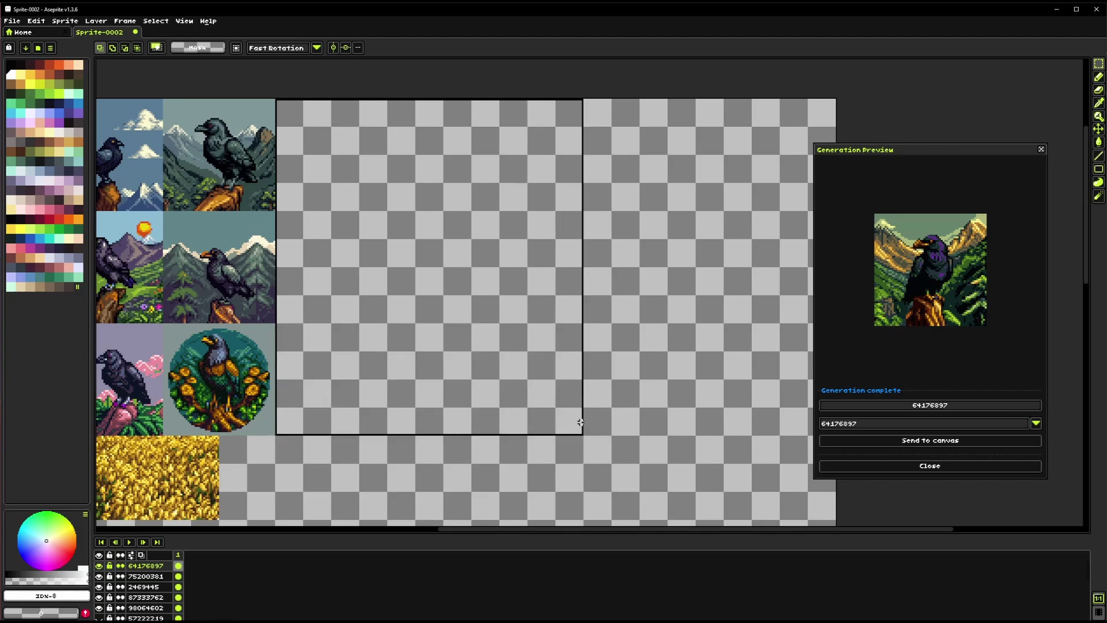
key(ctrl+a)
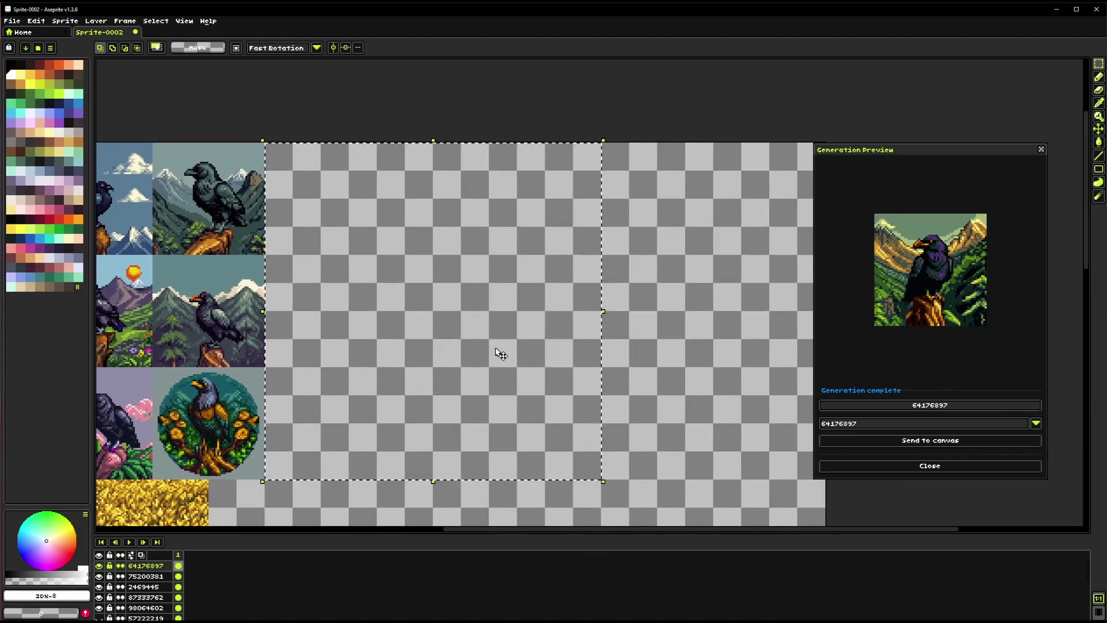
click(381, 374)
text(1)
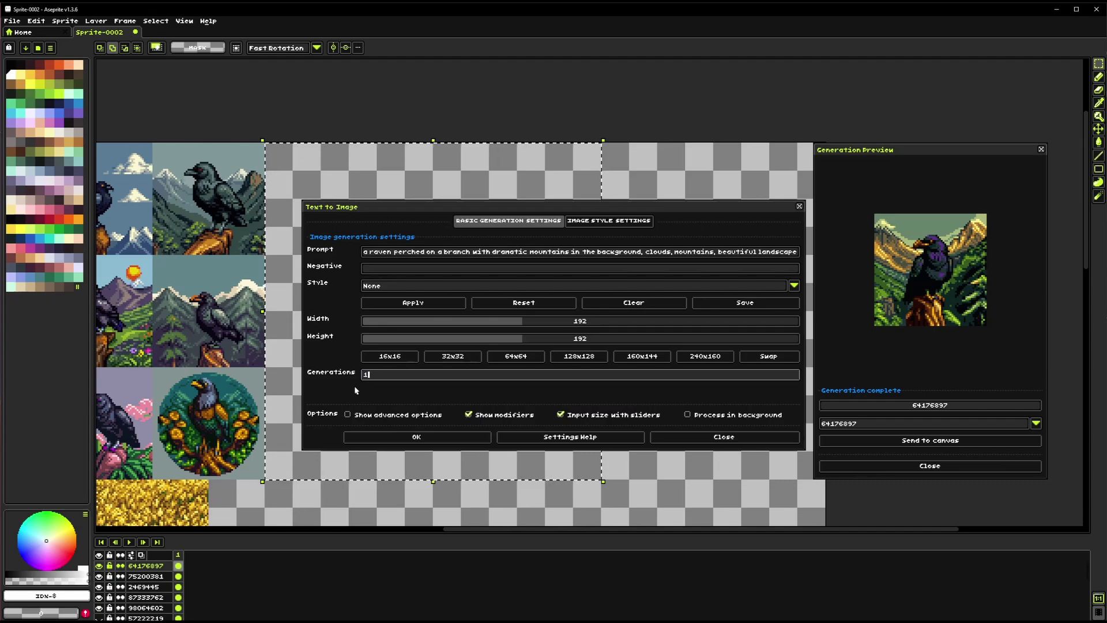
click(427, 436)
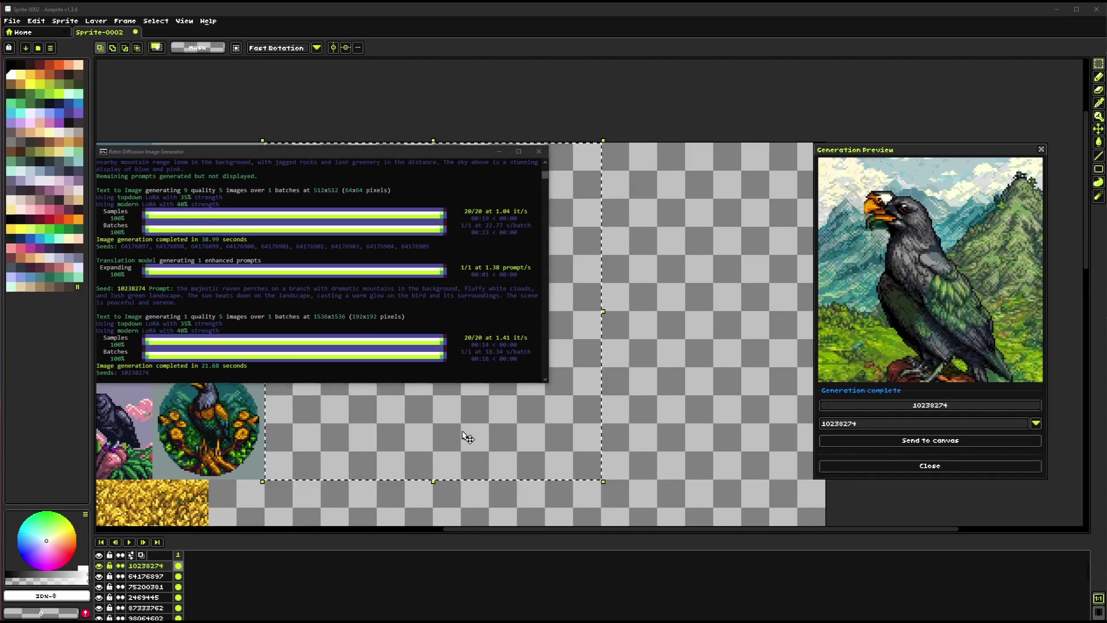
drag(139, 364, 466, 353)
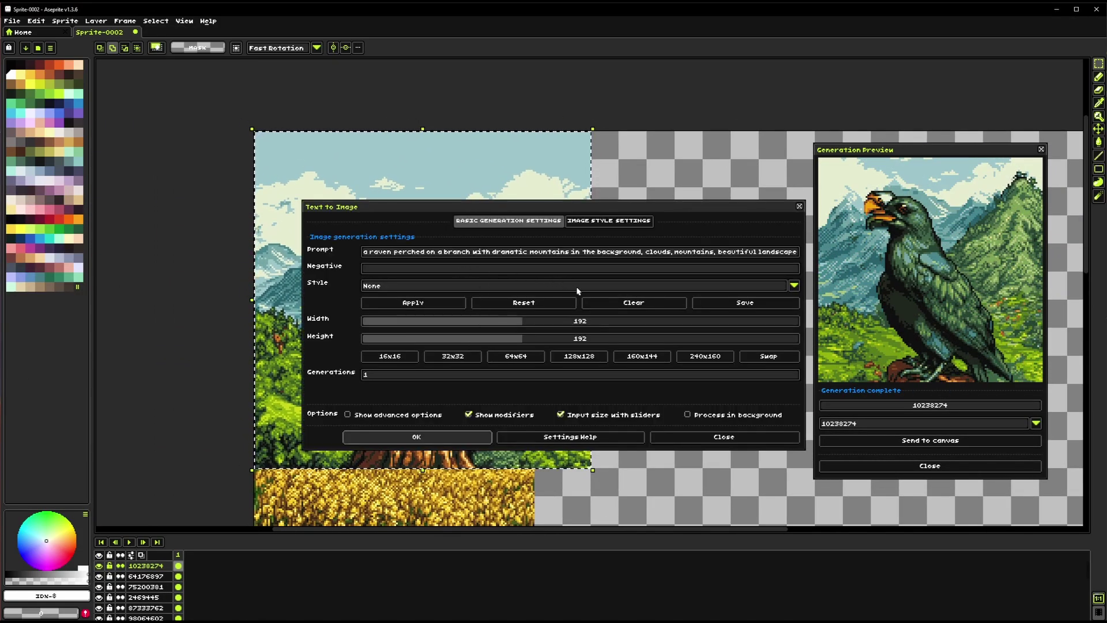
Replace the prompt with "a bear standing in a river" and generate one image at 192x192.
click(621, 309)
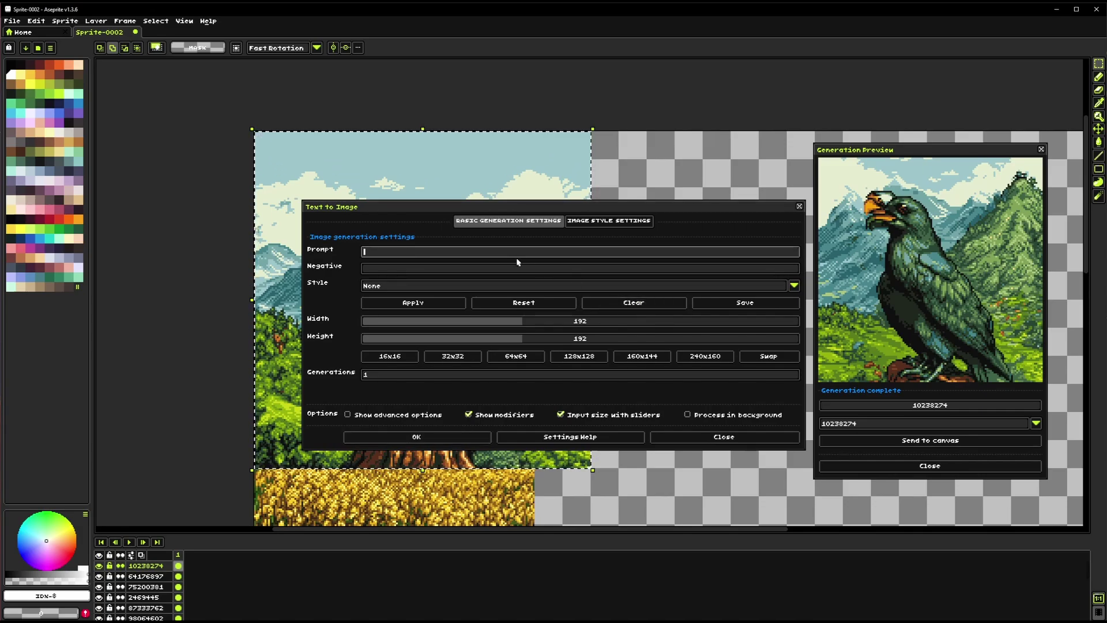
text(a bea)
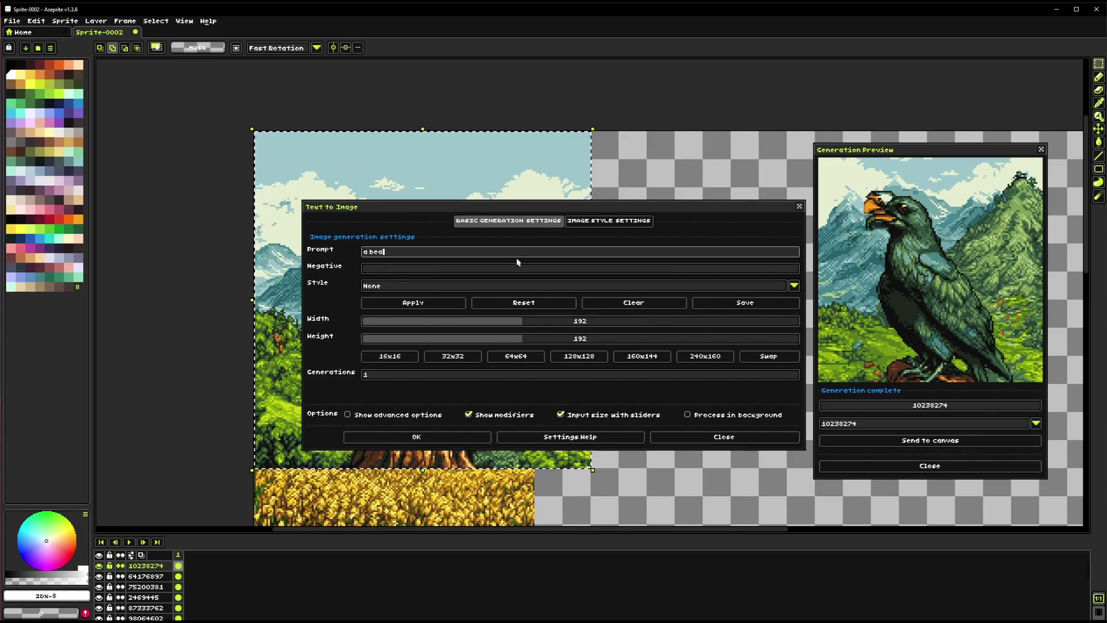
text(r sta)
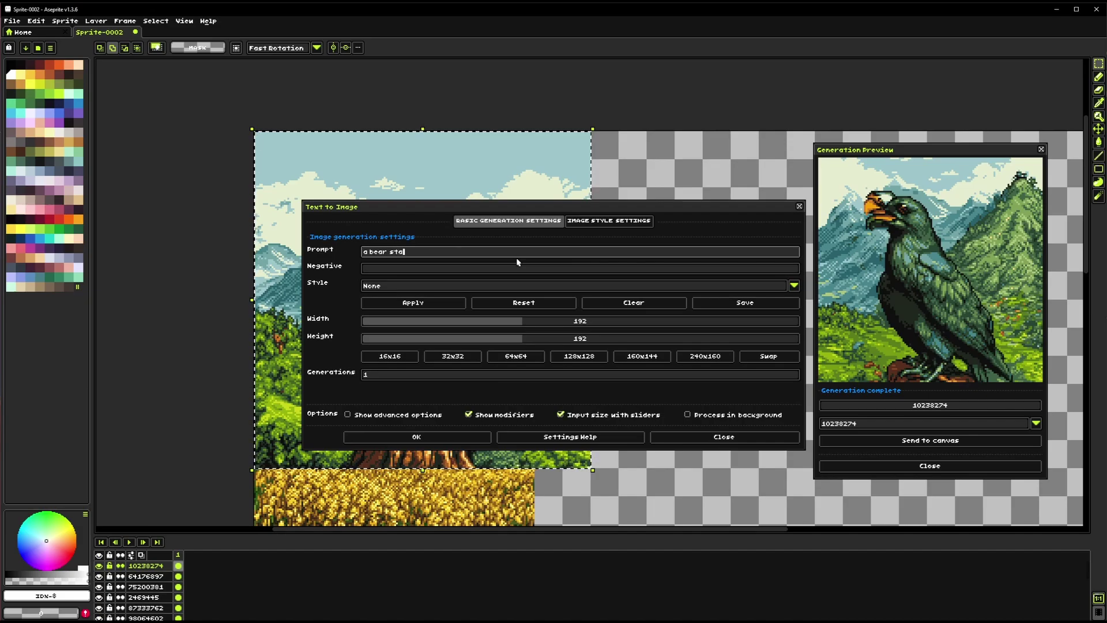
text(nding in a)
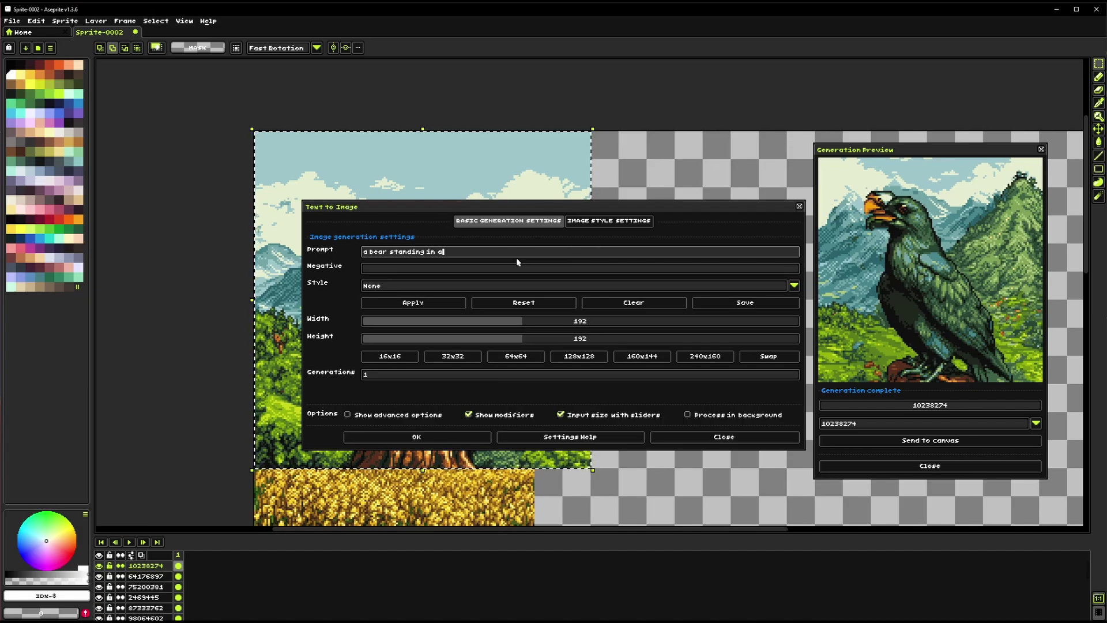
text( river)
click(416, 437)
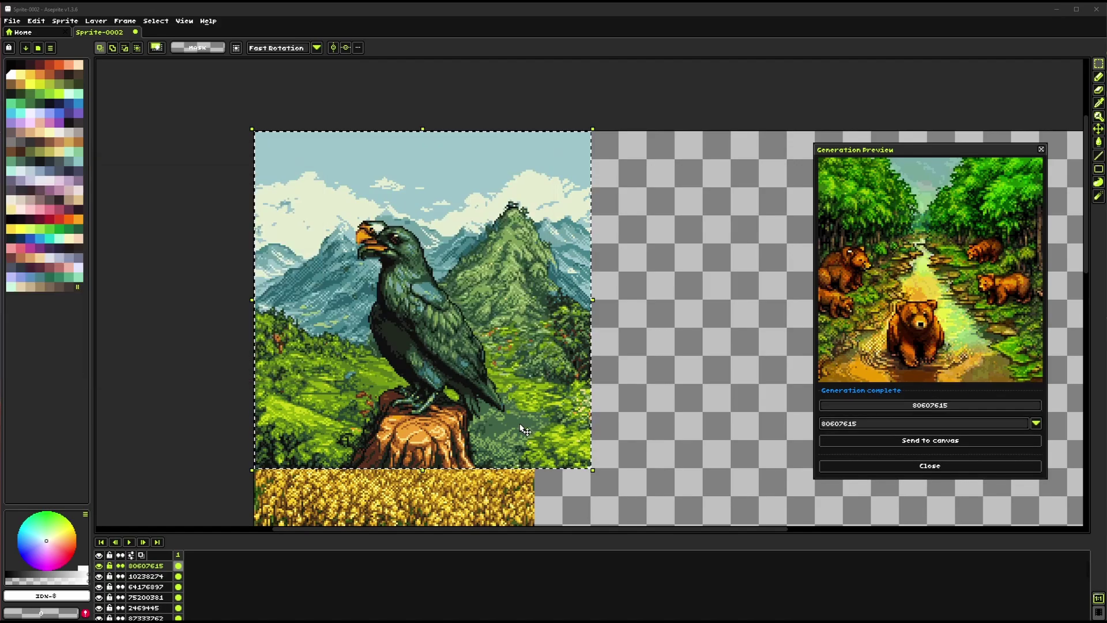
Examine the generated bear image on the canvas, both its details and its size relative to the whole sprite.
drag(443, 346, 471, 370)
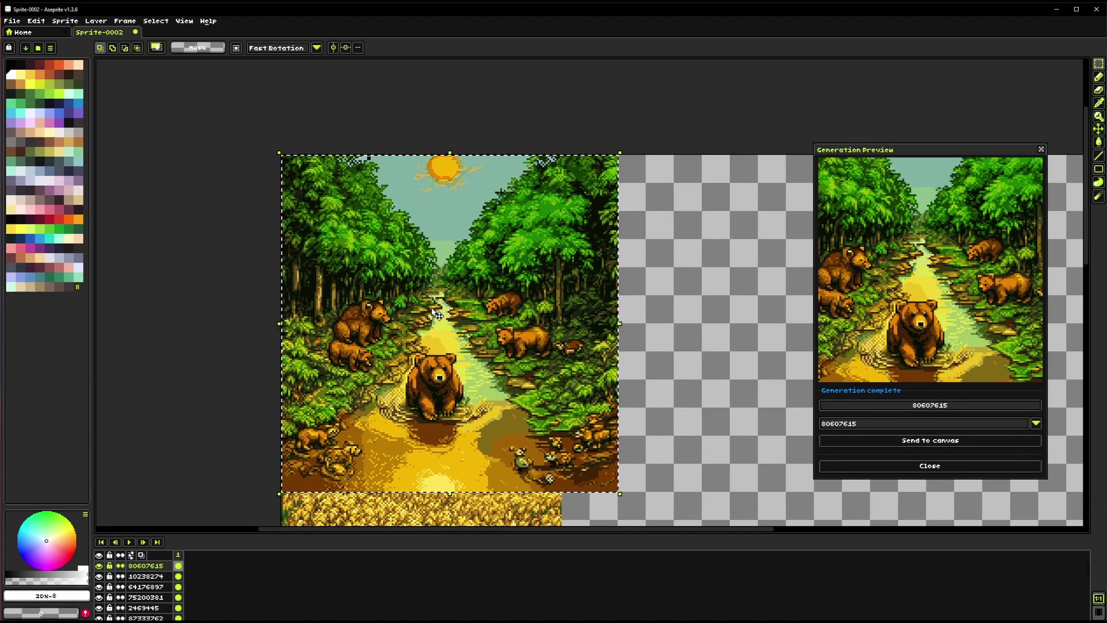
drag(463, 301, 355, 276)
scroll(454, 341, down, 1)
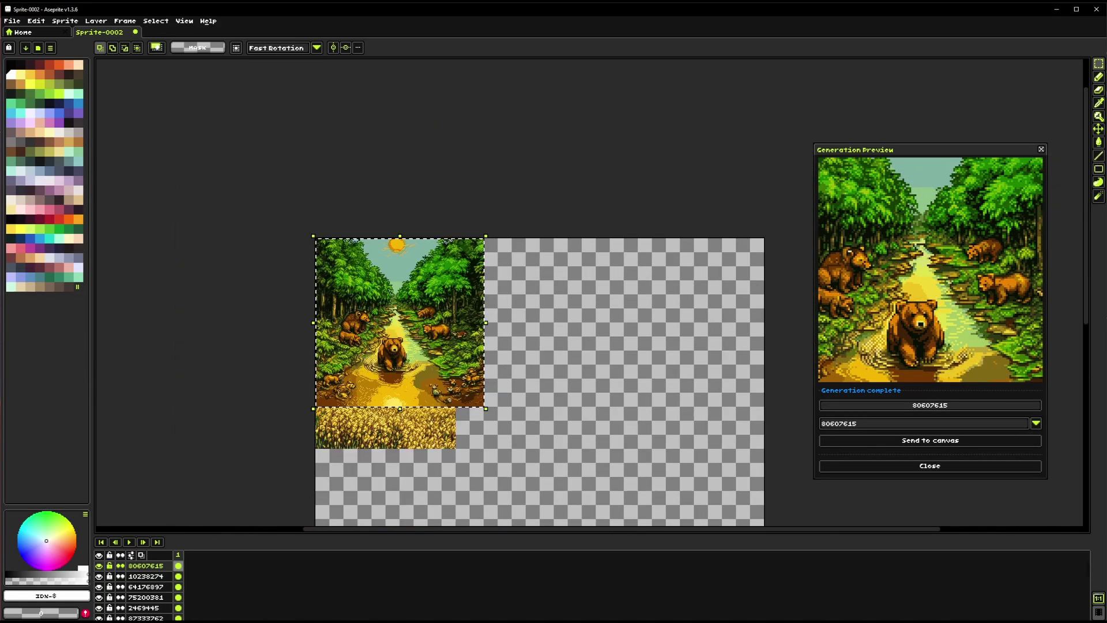
drag(551, 388, 470, 262)
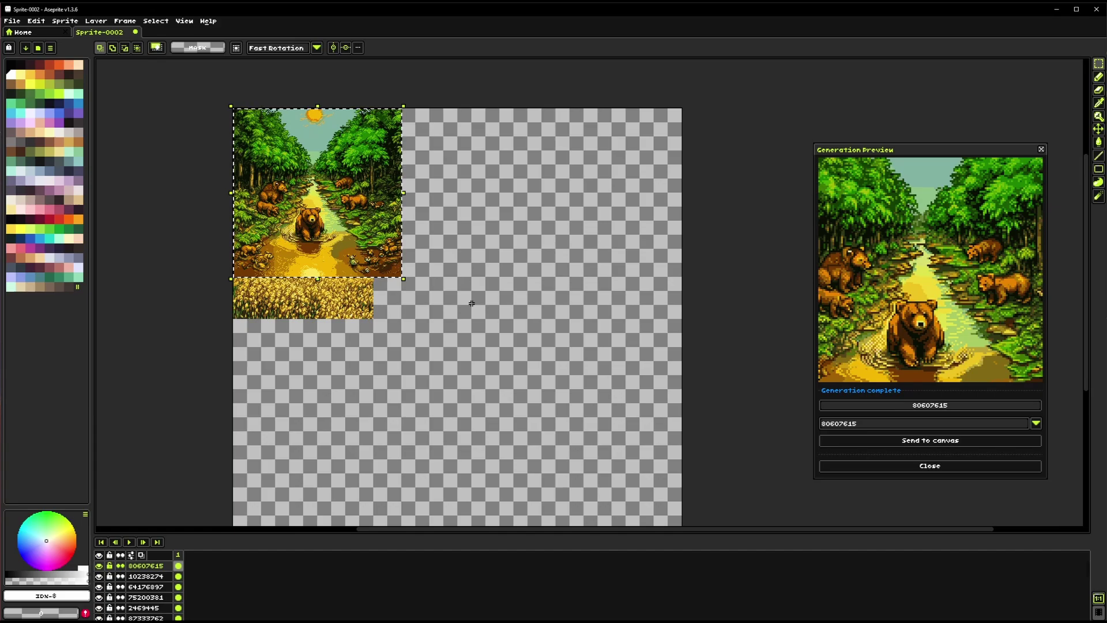
drag(472, 302, 497, 336)
scroll(404, 288, up, 1)
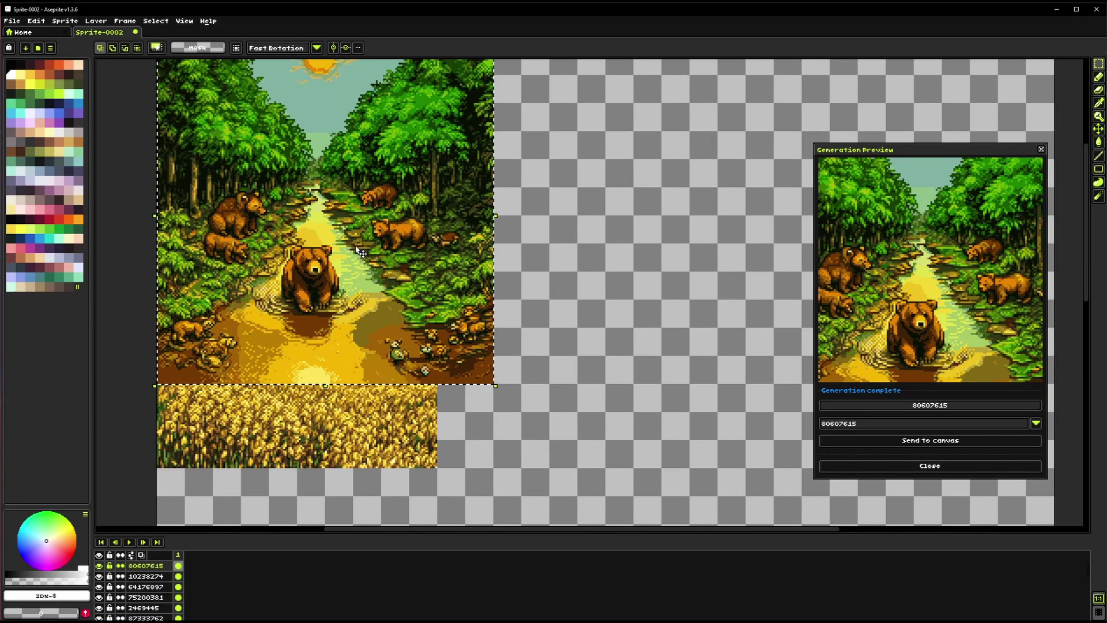
drag(371, 276, 438, 320)
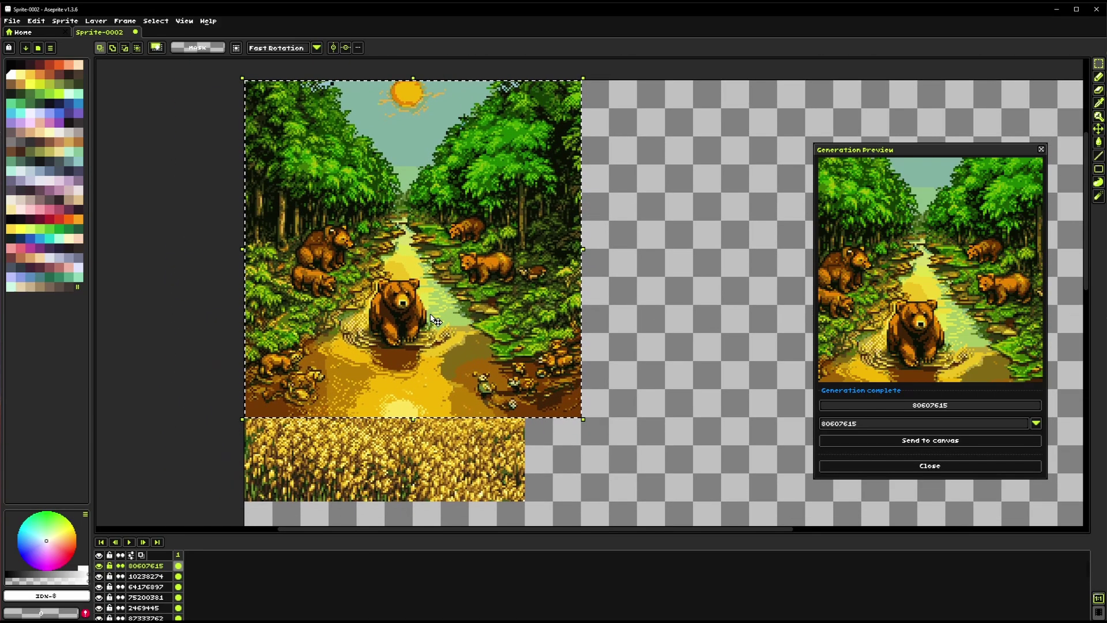